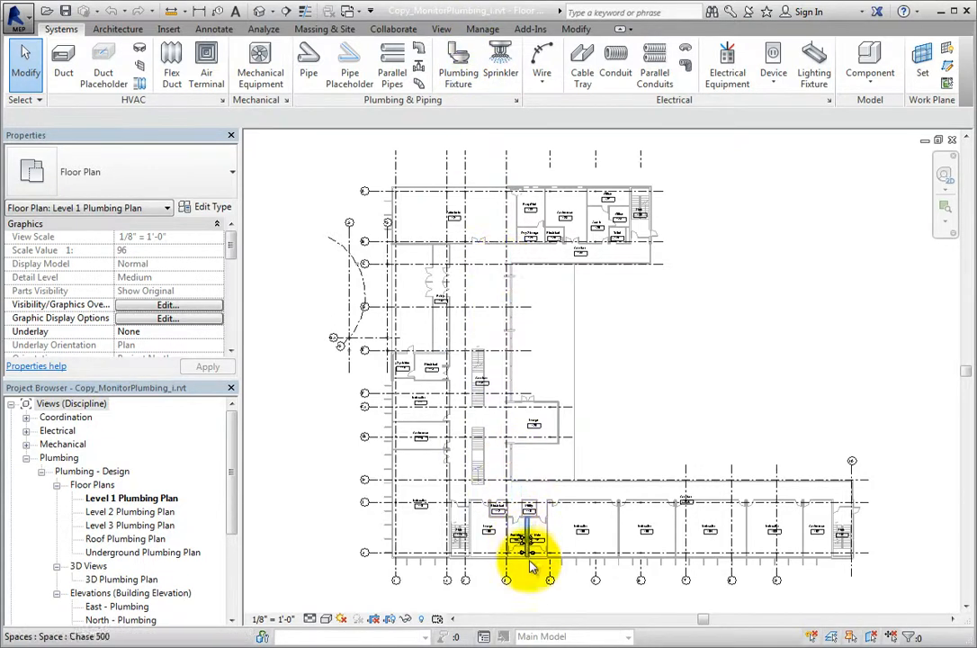
# Start Copy/Monitor on the linked architectural model Arch_Link_CM.rvt from the restroom area of the Level 1 Plumbing Plan.
pyautogui.scroll(3, 530, 550)
pyautogui.scroll(5, 510, 569)
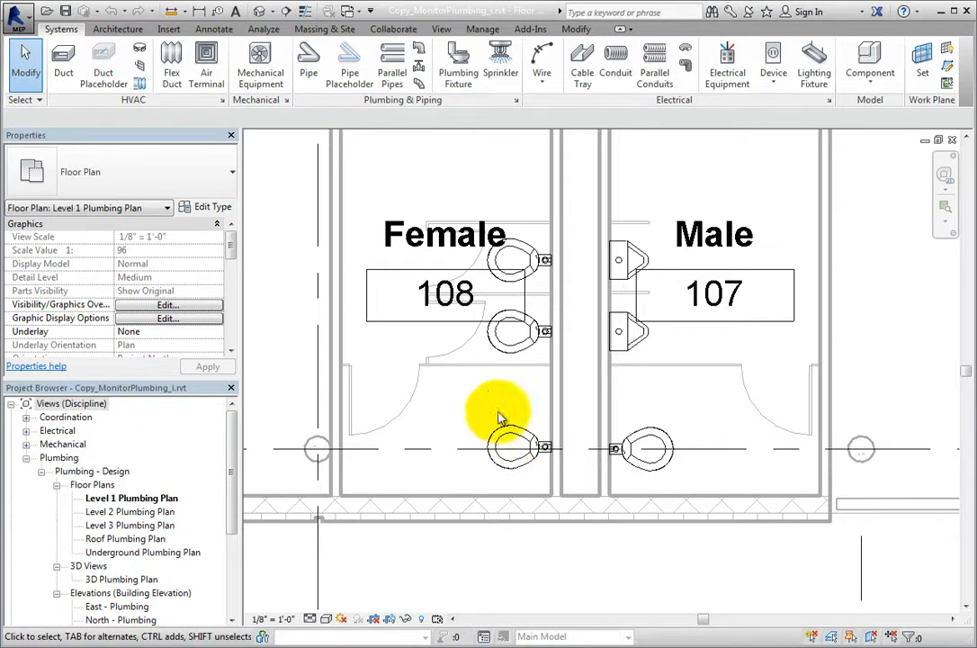
pyautogui.click(401, 33)
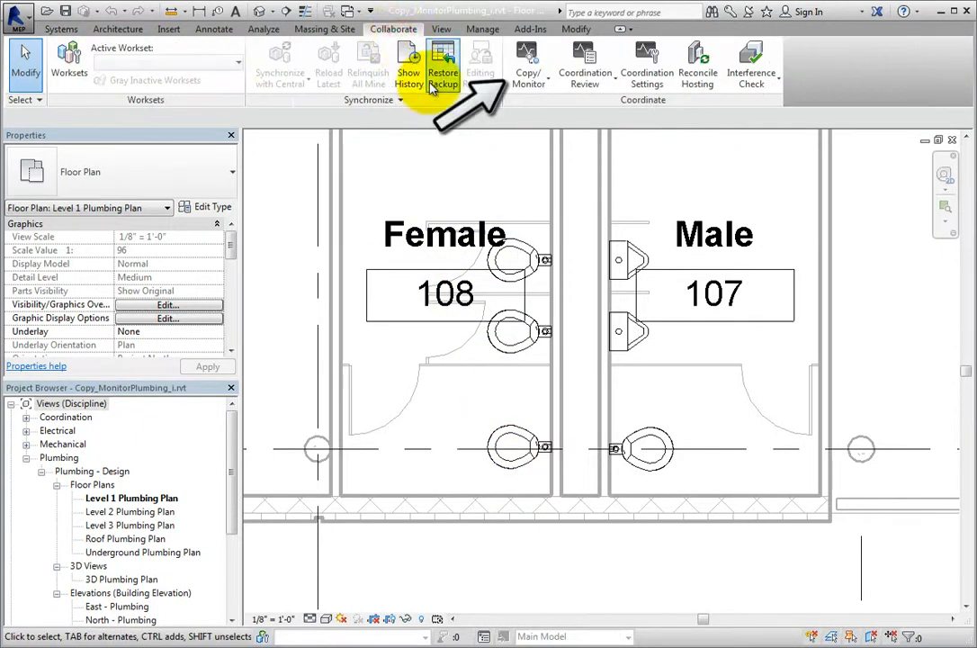
pyautogui.click(541, 86)
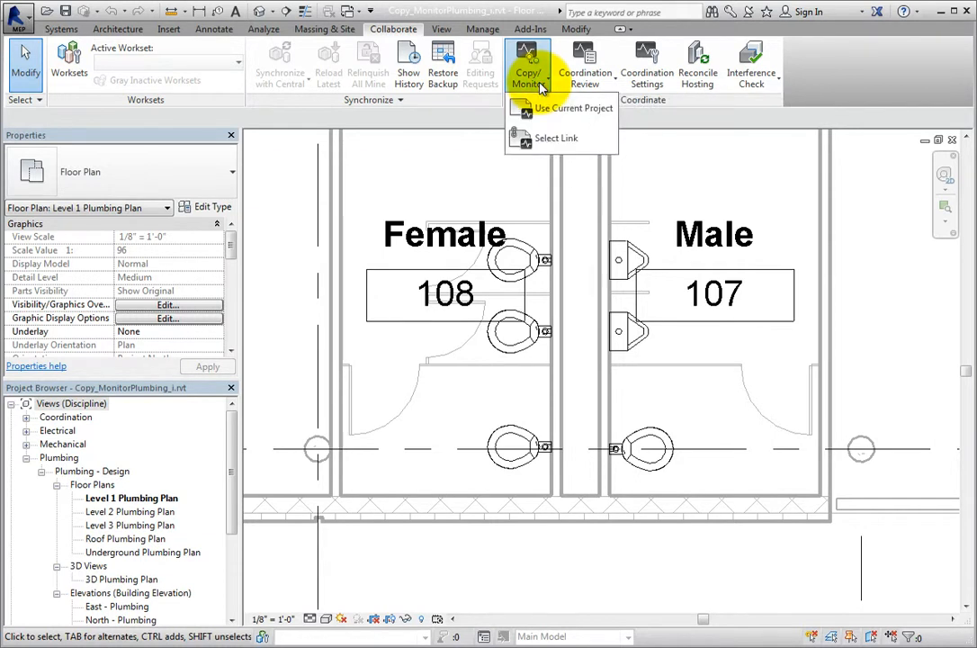
pyautogui.click(576, 144)
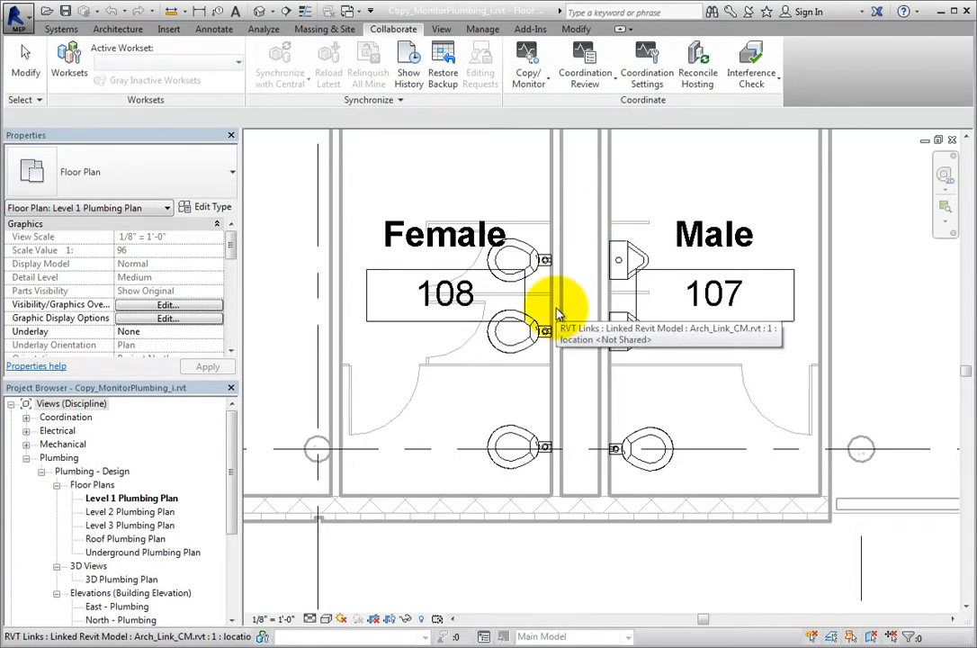
pyautogui.click(558, 313)
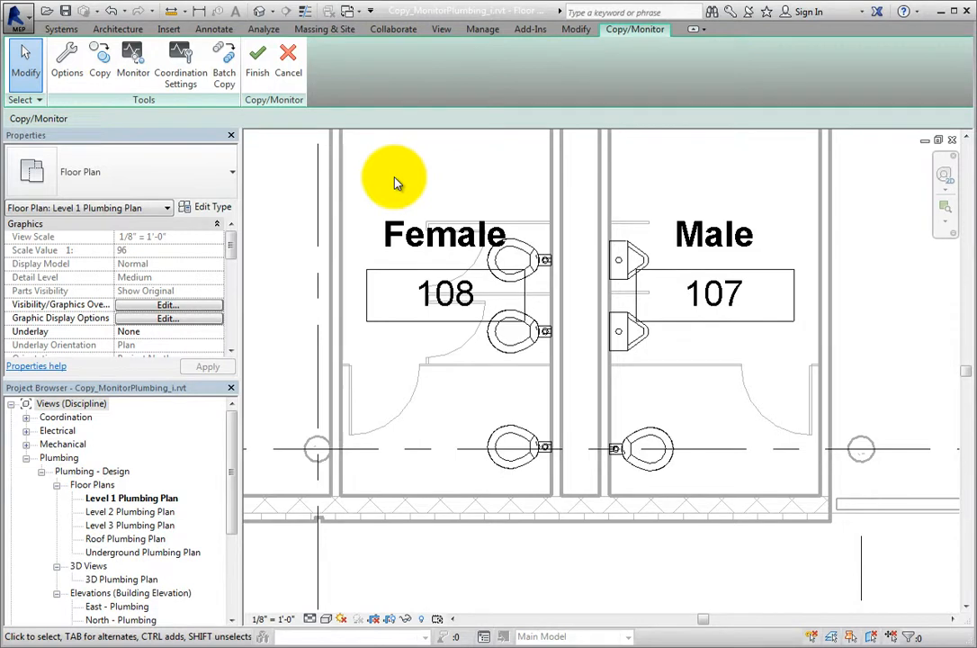
# In the coordination settings, set the copy behavior of Plumbing Fixtures to Allow batch copy.
pyautogui.click(203, 95)
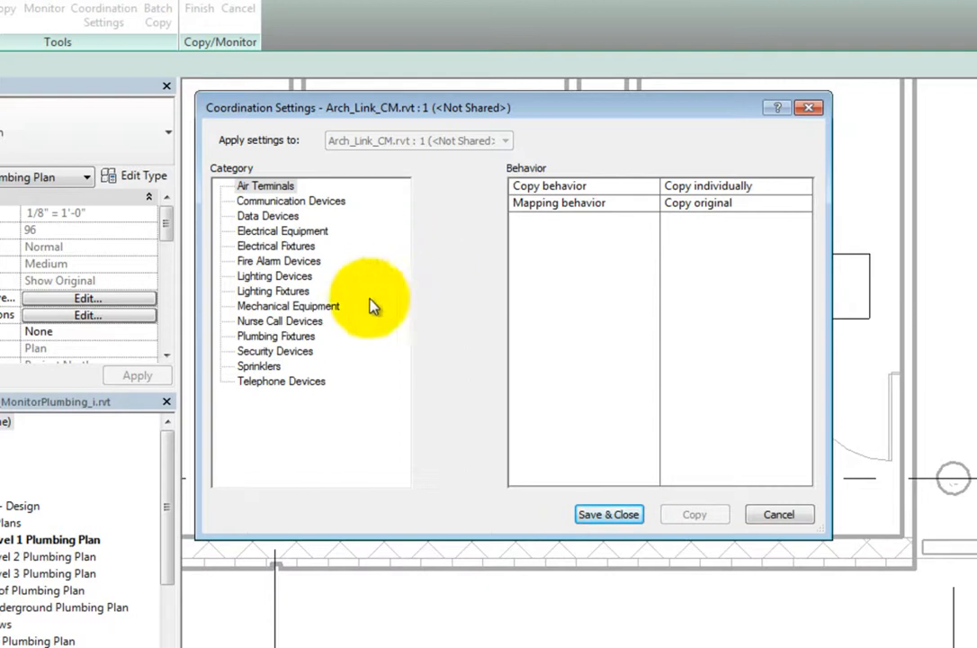
pyautogui.click(305, 339)
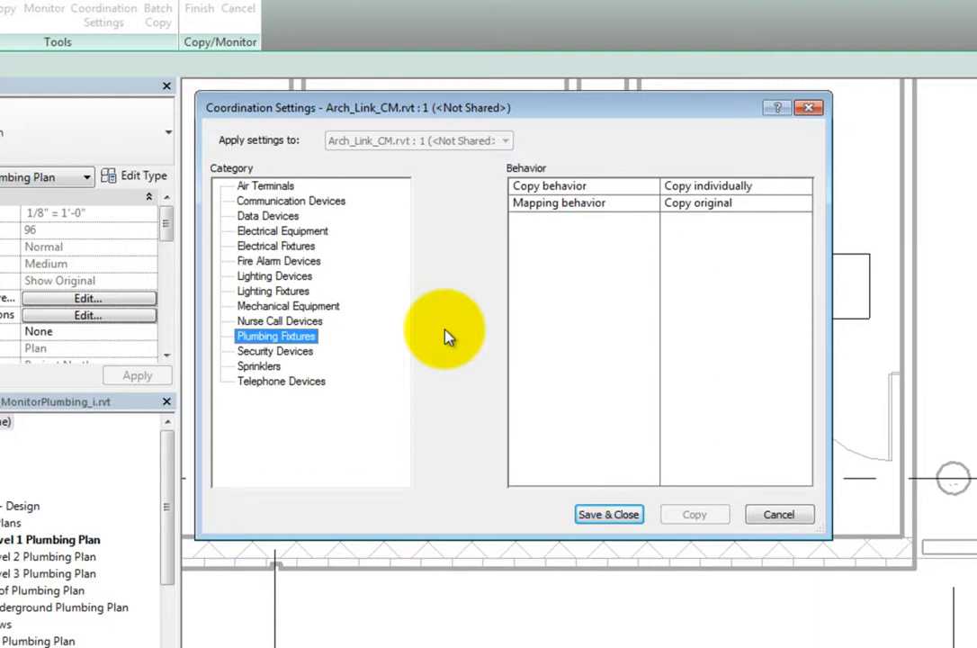
pyautogui.click(772, 191)
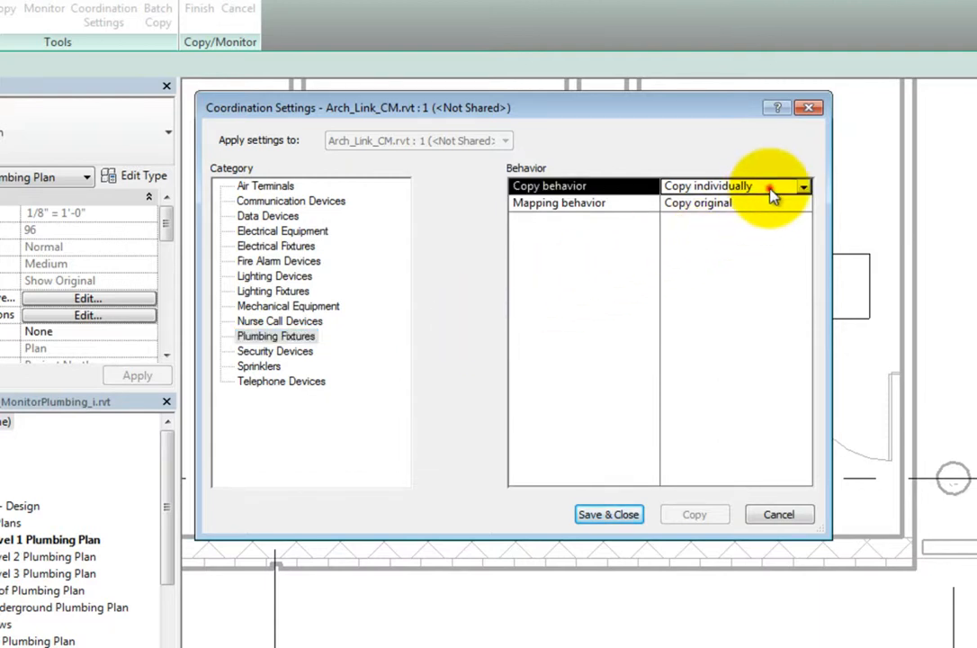
pyautogui.click(801, 188)
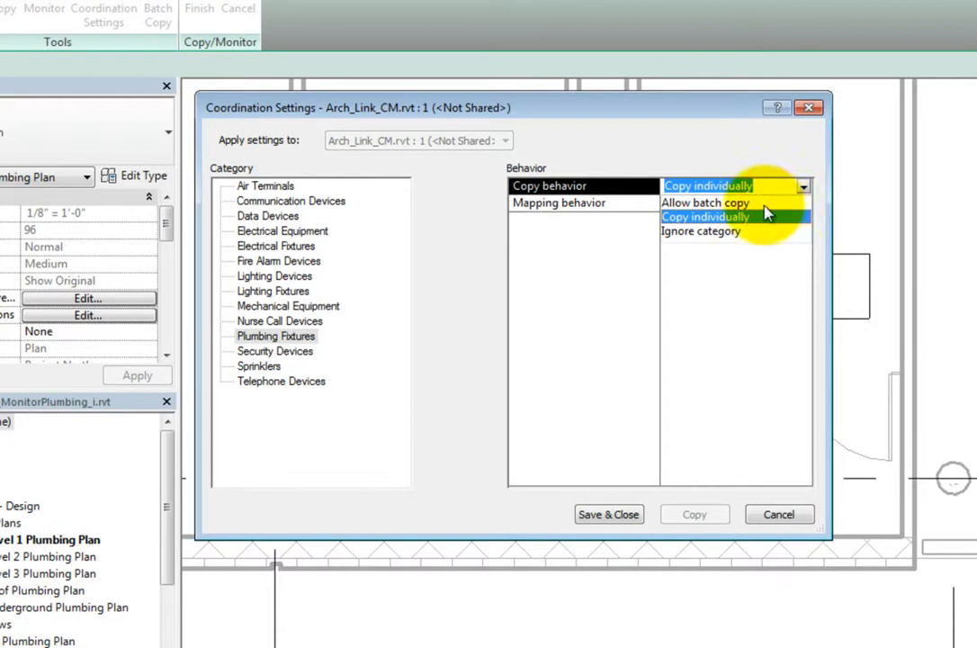
pyautogui.click(764, 205)
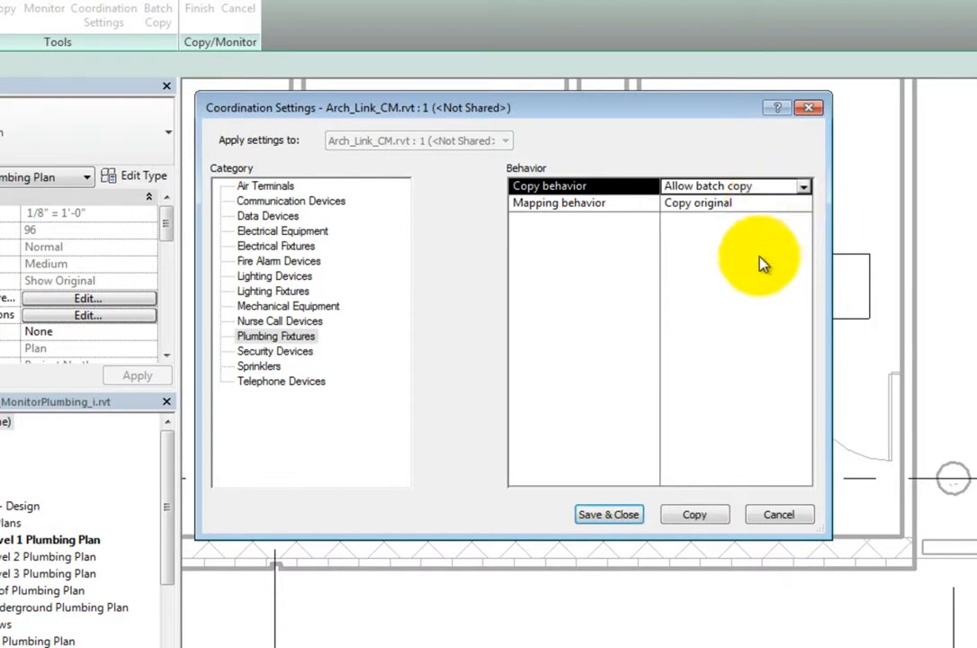
# Review the copy and mapping behavior of each fixture category from Air Terminals through Telephone Devices.
pyautogui.click(292, 186)
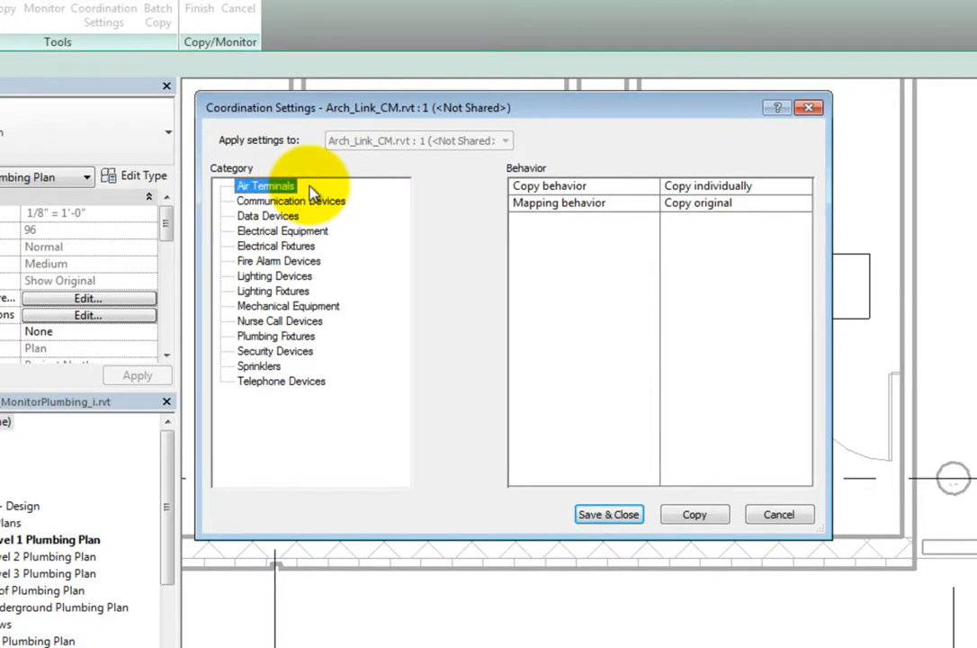
pyautogui.press('Down')
pyautogui.press('Down')
pyautogui.press('Down')
pyautogui.press('Down')
pyautogui.press('Down')
pyautogui.press('Down')
pyautogui.press('Down')
pyautogui.press('Down')
pyautogui.press('Down')
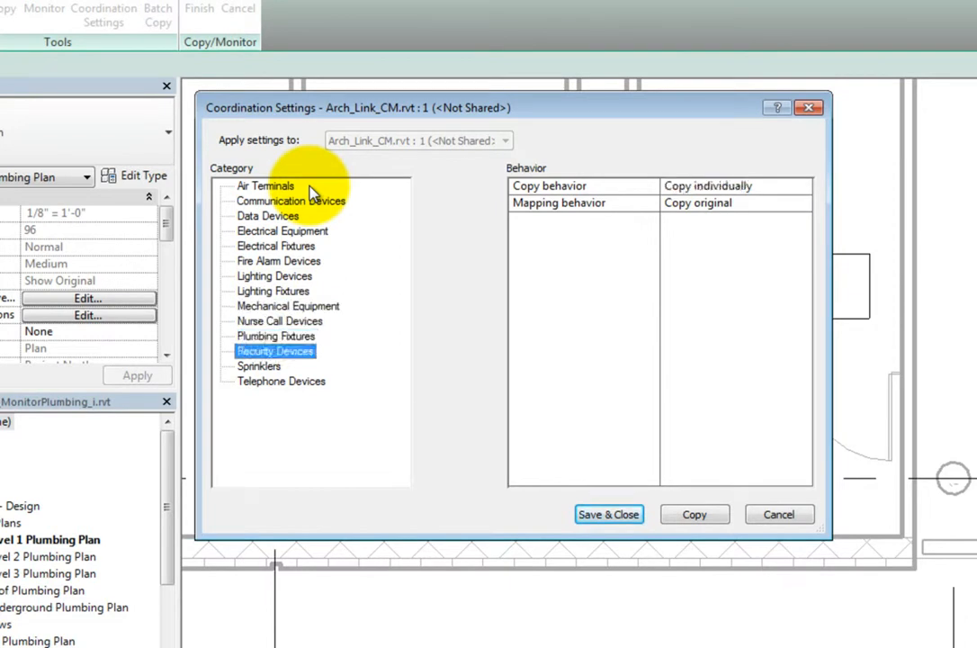
pyautogui.press('Down')
pyautogui.press('Down')
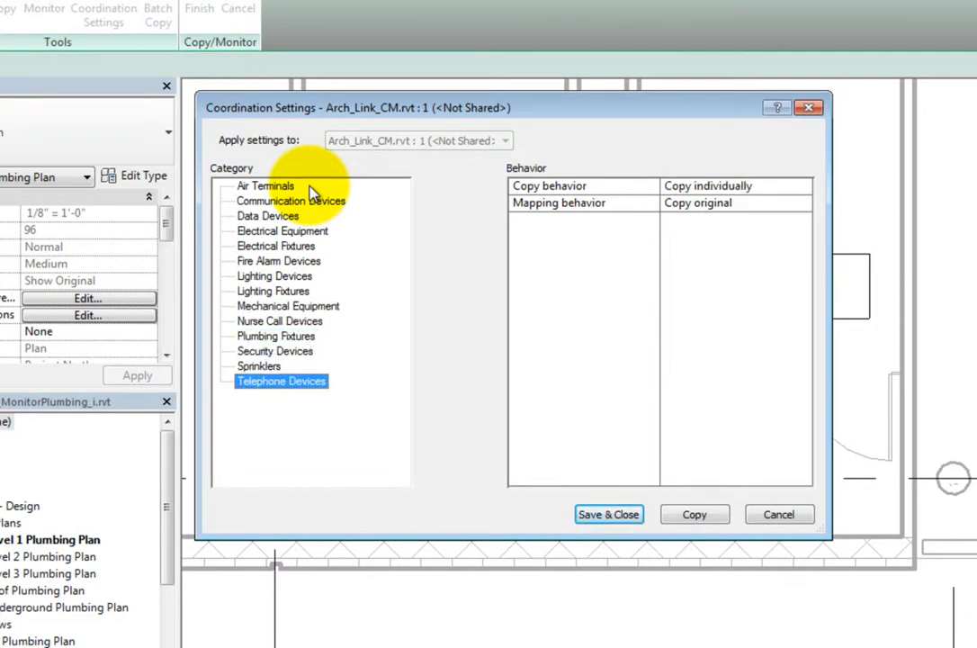
# Set the mapping behavior of Plumbing Fixtures to Specify type mapping.
pyautogui.click(306, 336)
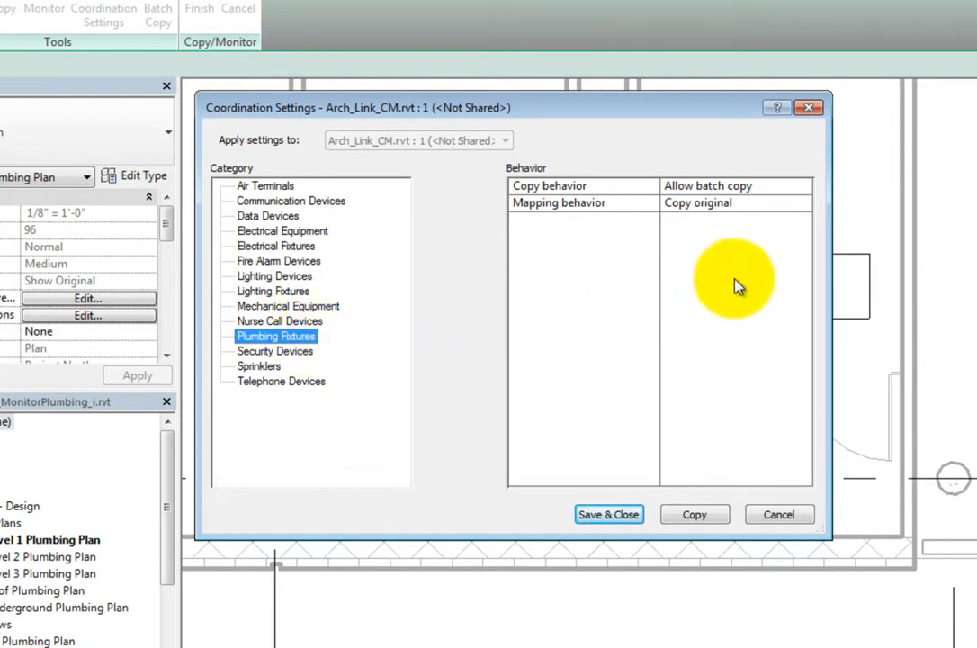
pyautogui.click(756, 206)
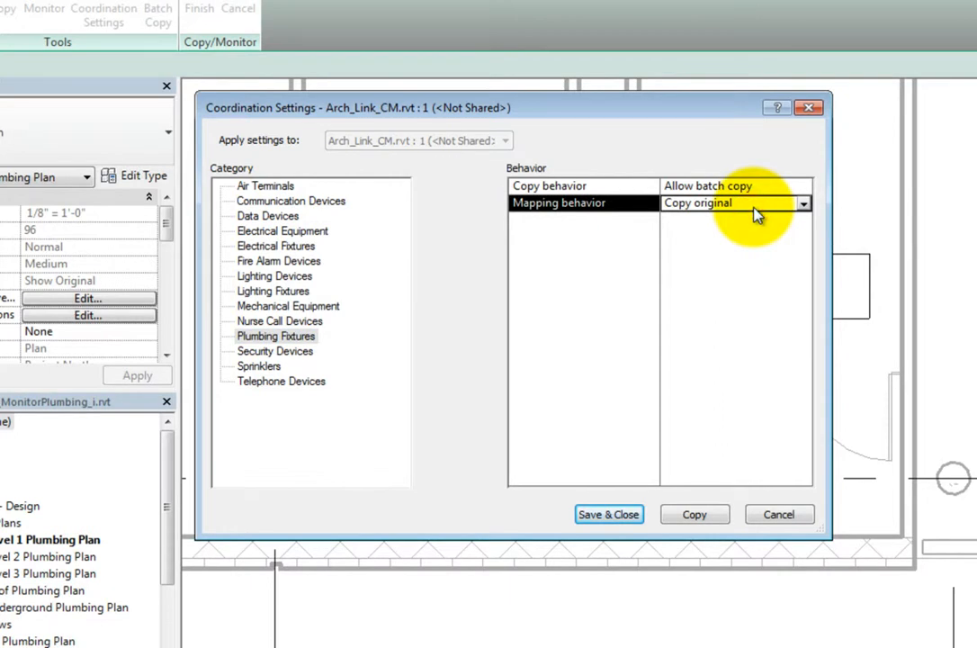
pyautogui.click(804, 207)
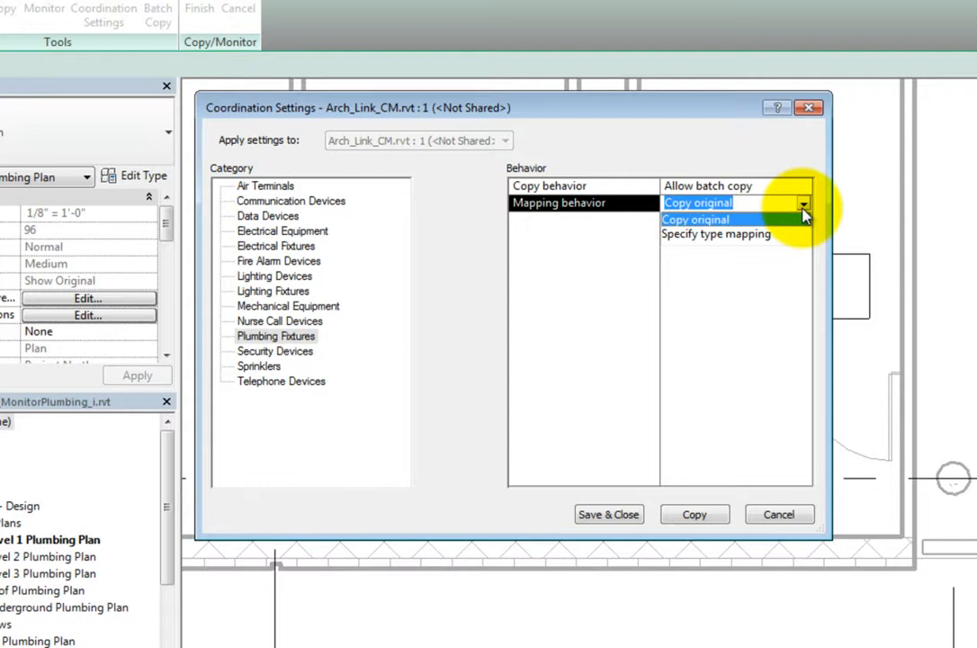
pyautogui.click(749, 234)
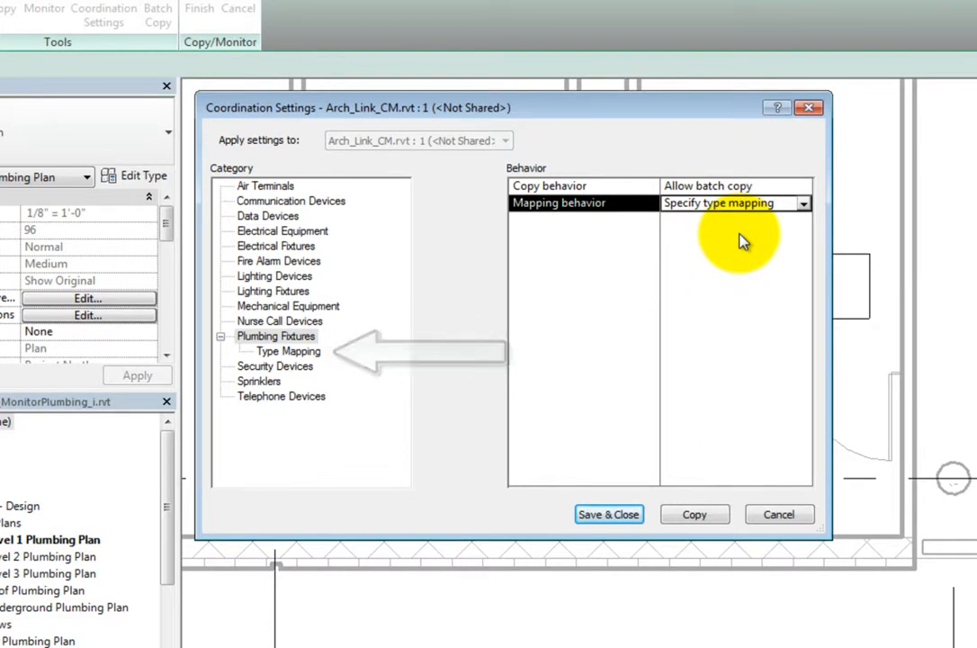
# Examine the plumbing fixture type mapping, including the host type choices and linked type properties of the Private - 1.6 gpf water closet.
pyautogui.click(286, 351)
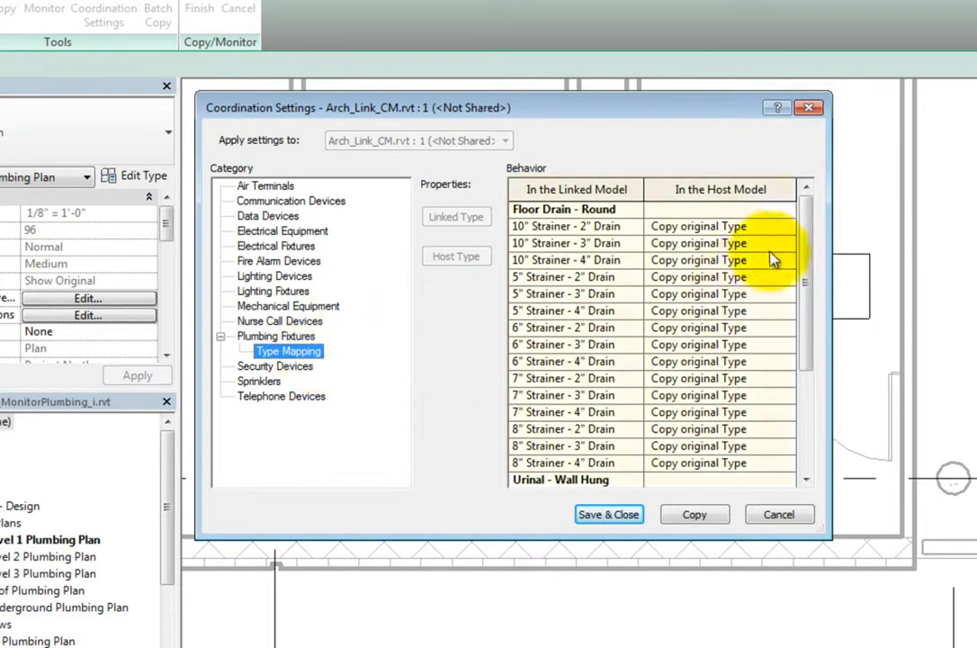
pyautogui.moveTo(807, 234)
pyautogui.mouseDown()
pyautogui.moveTo(803, 346)
pyautogui.moveTo(807, 218)
pyautogui.mouseUp()
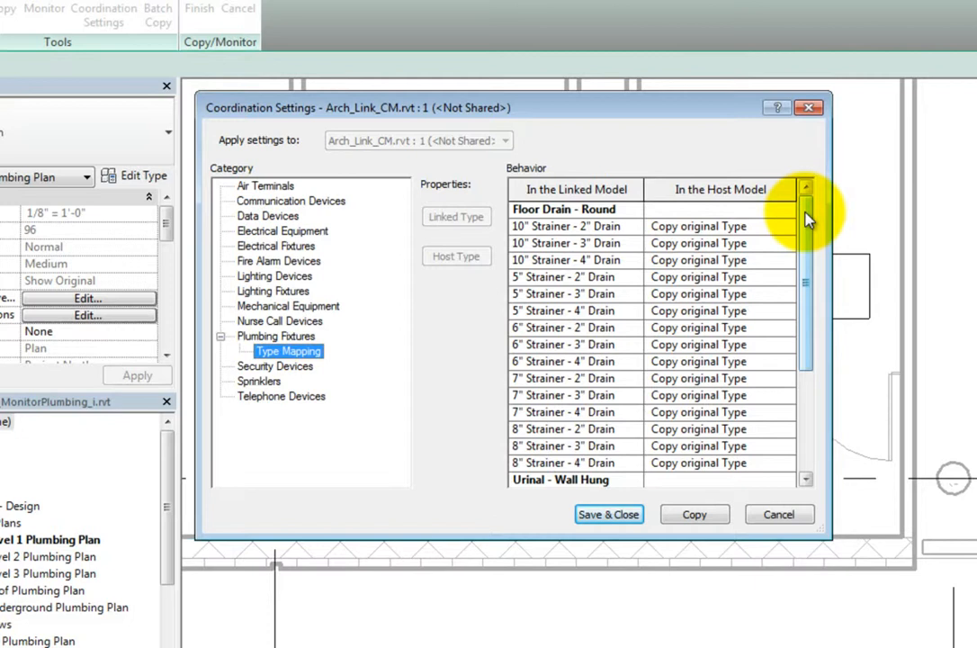
pyautogui.moveTo(807, 219); pyautogui.dragTo(795, 333)
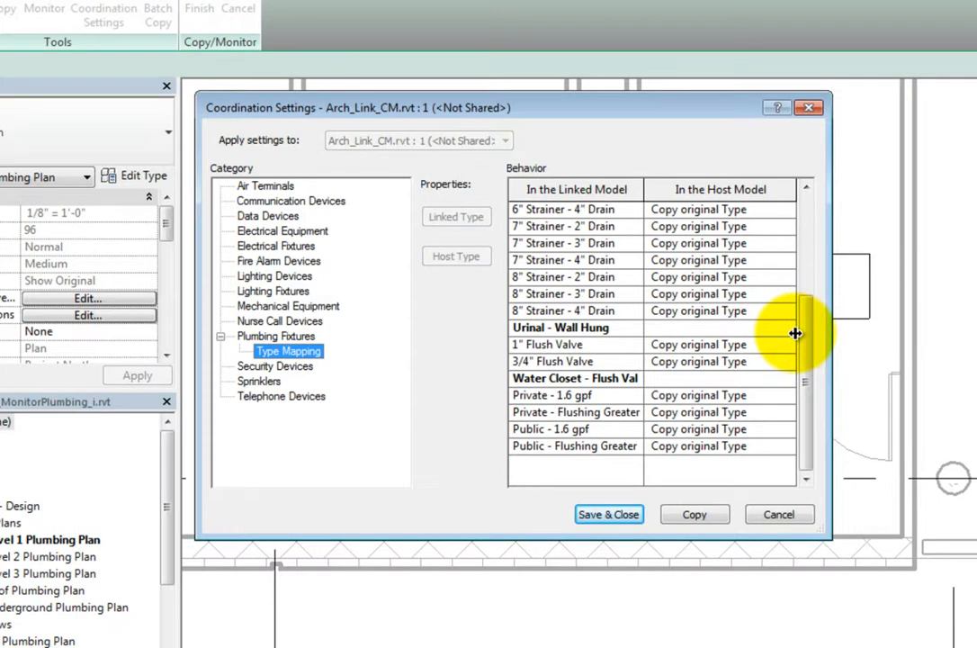
pyautogui.click(789, 397)
pyautogui.click(788, 397)
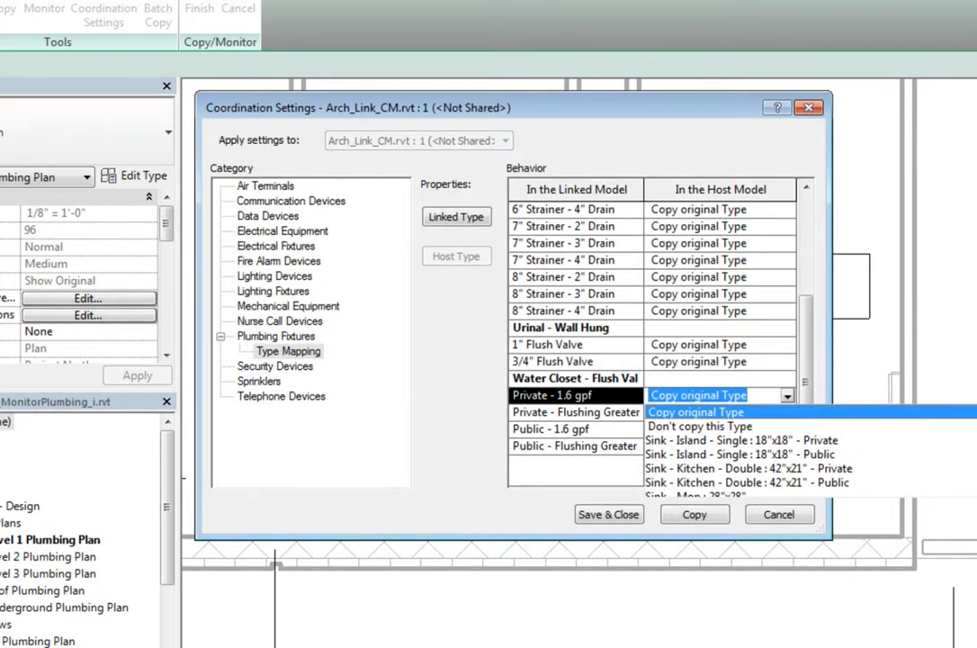
pyautogui.scroll(-3, 746, 448)
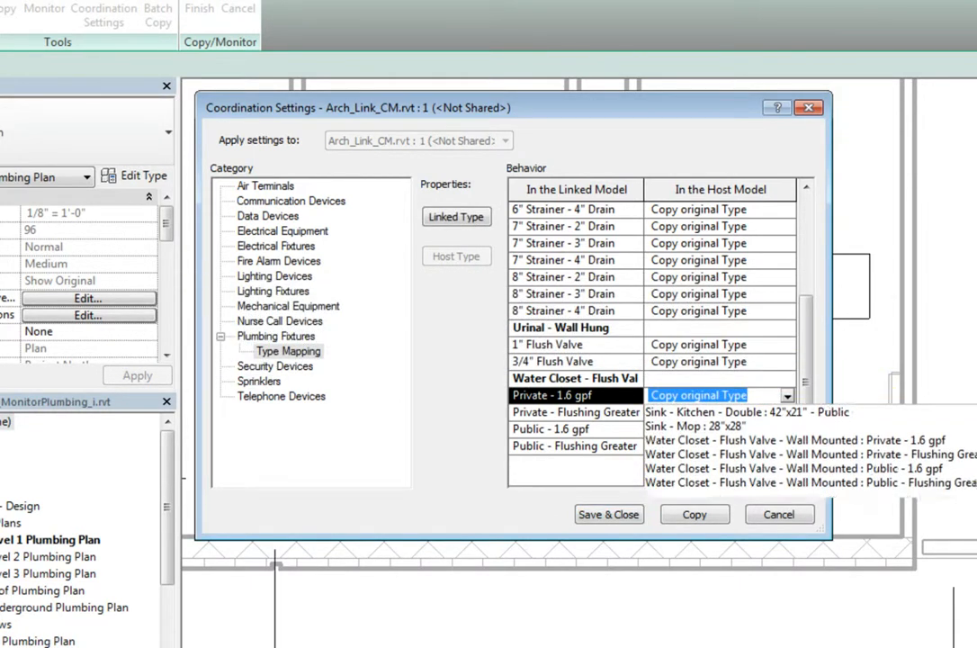
pyautogui.click(788, 396)
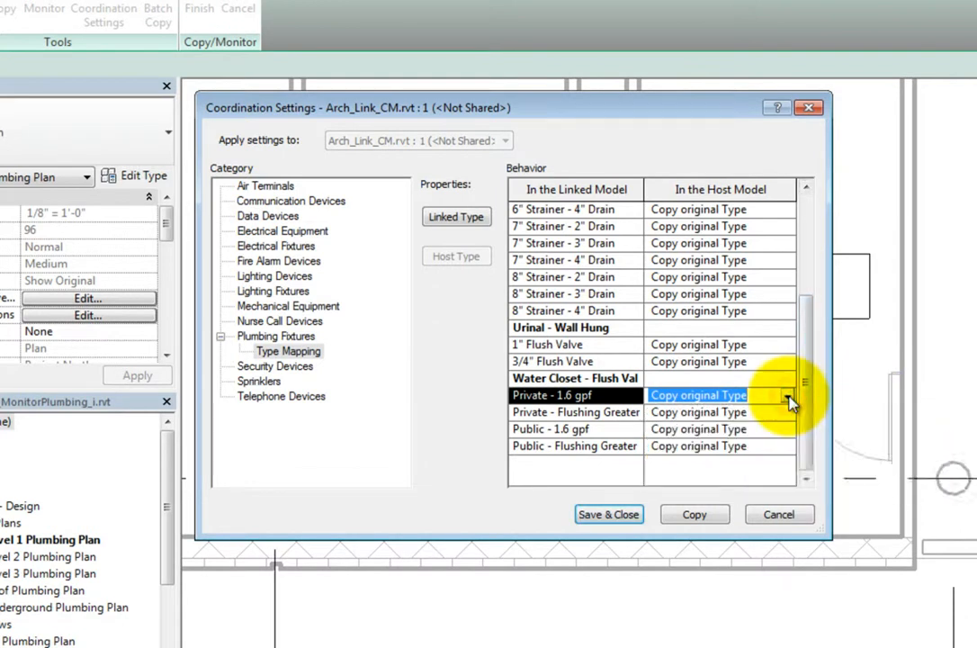
pyautogui.click(789, 397)
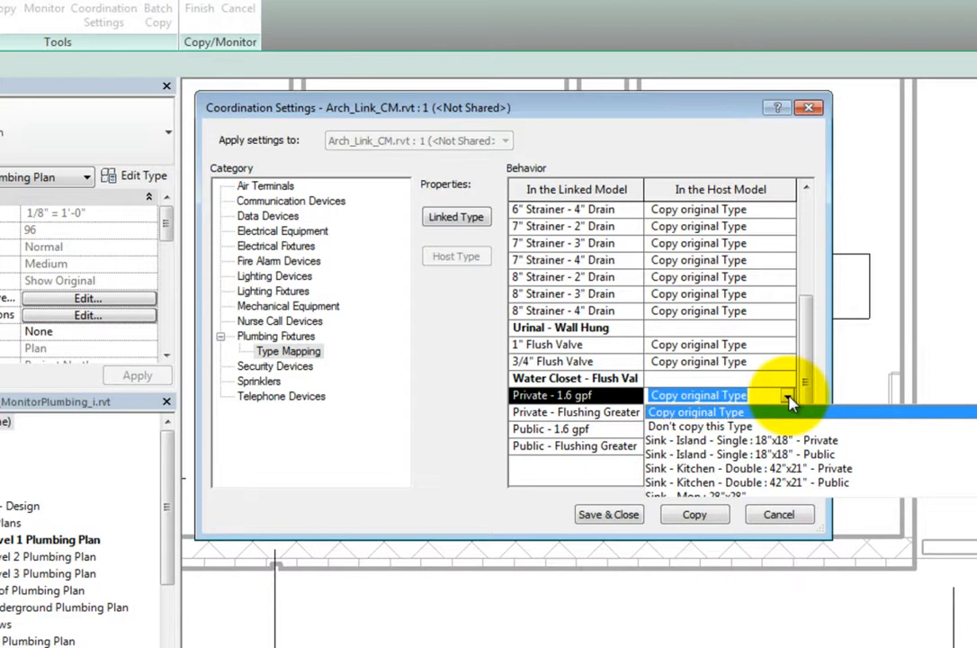
pyautogui.click(788, 402)
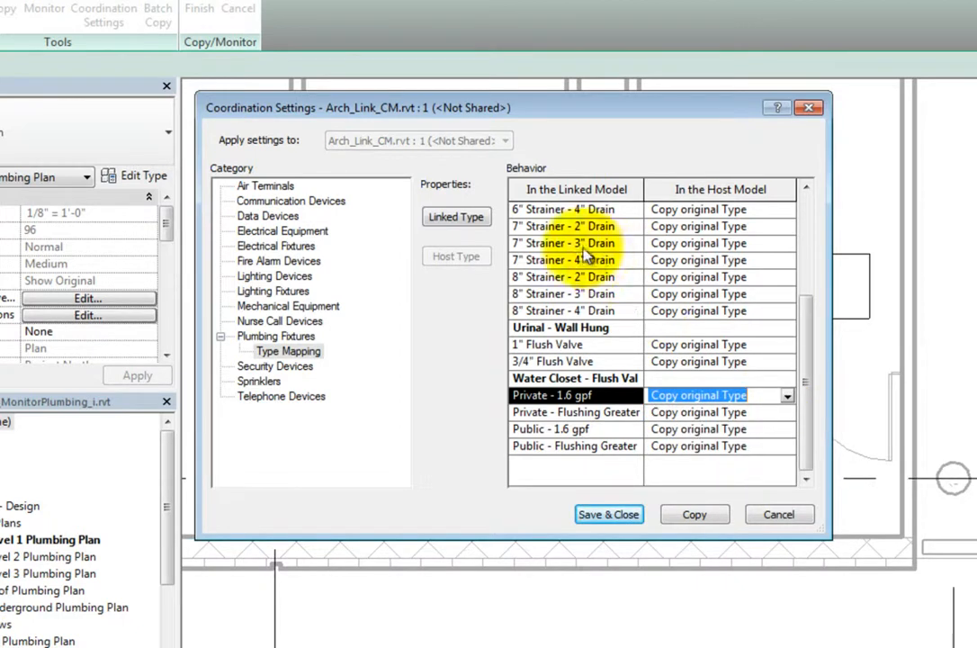
pyautogui.click(465, 219)
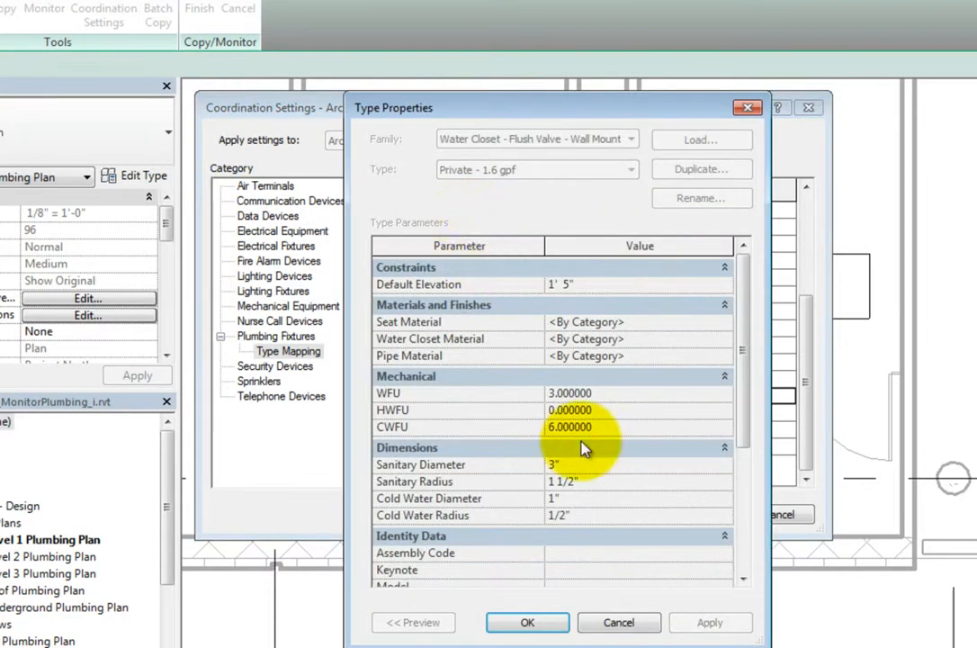
pyautogui.click(621, 621)
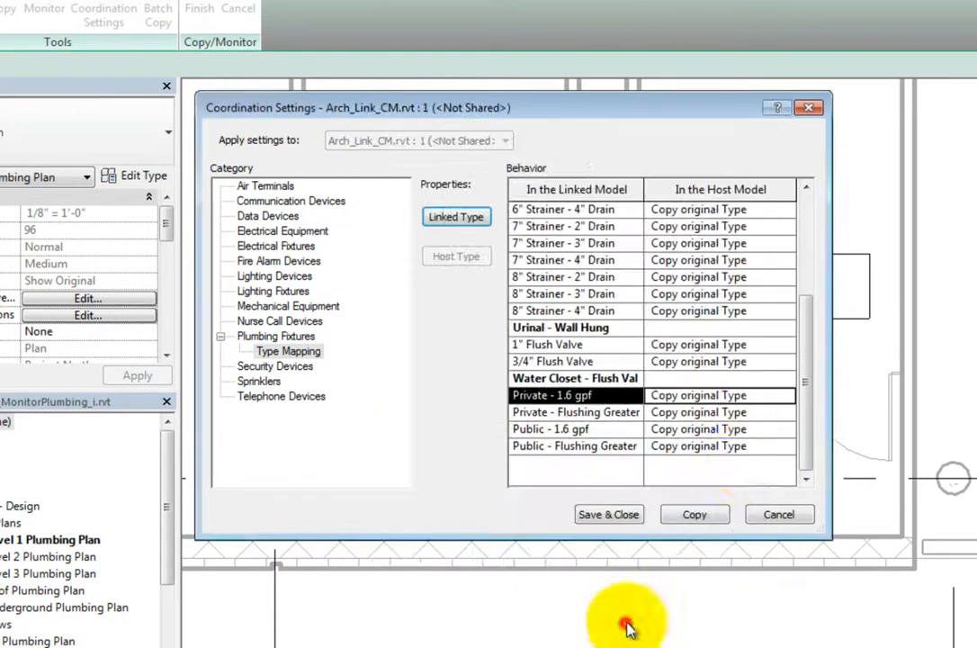
# Try mapping the Private - 1.6 gpf water closet to Sink - Island - Single : 18"x18" - Private and inspect the host type's properties.
pyautogui.click(787, 398)
pyautogui.click(783, 441)
pyautogui.click(476, 257)
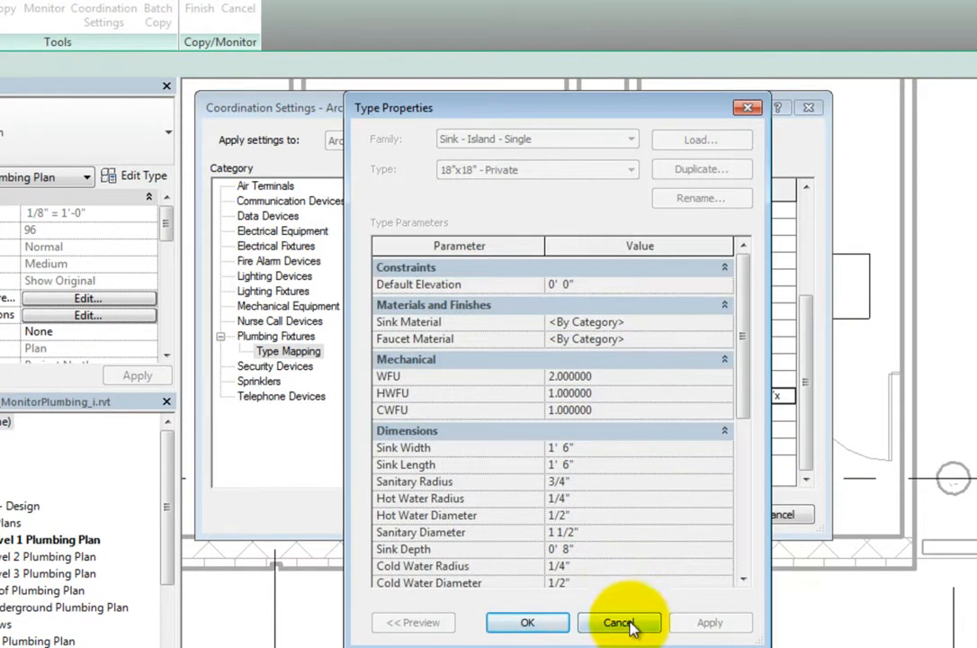
pyautogui.click(621, 623)
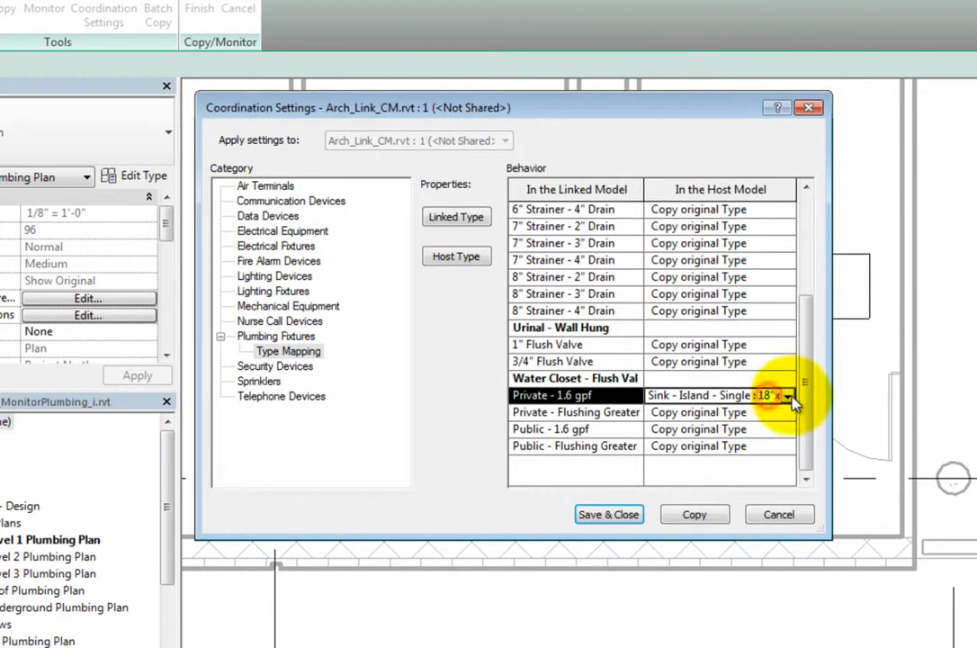
# Set the Private - 1.6 gpf mapping to Copy original Type and save the coordination settings.
pyautogui.click(788, 397)
pyautogui.click(778, 412)
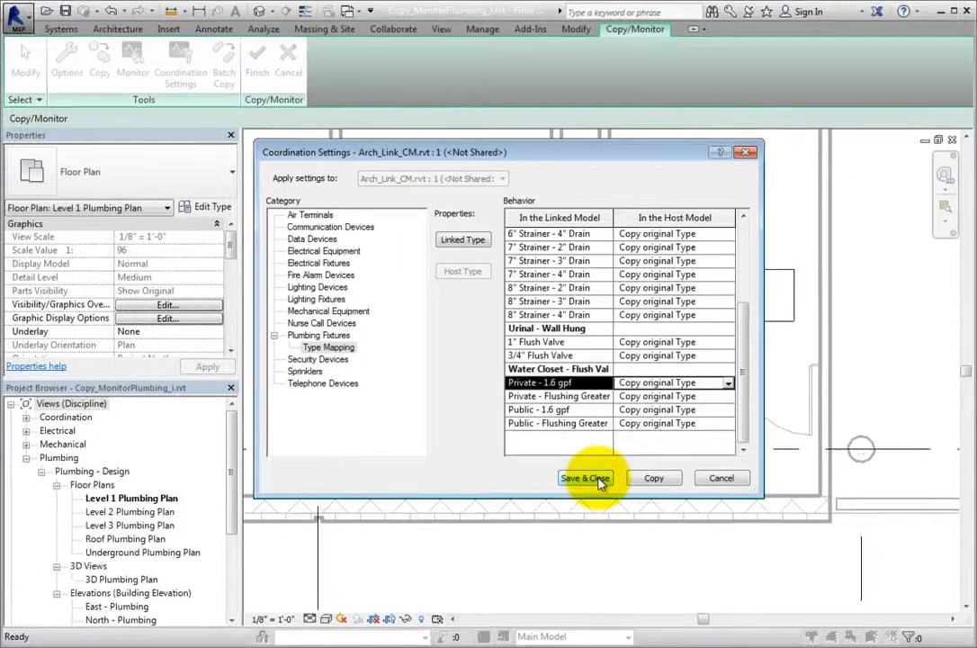
pyautogui.click(598, 481)
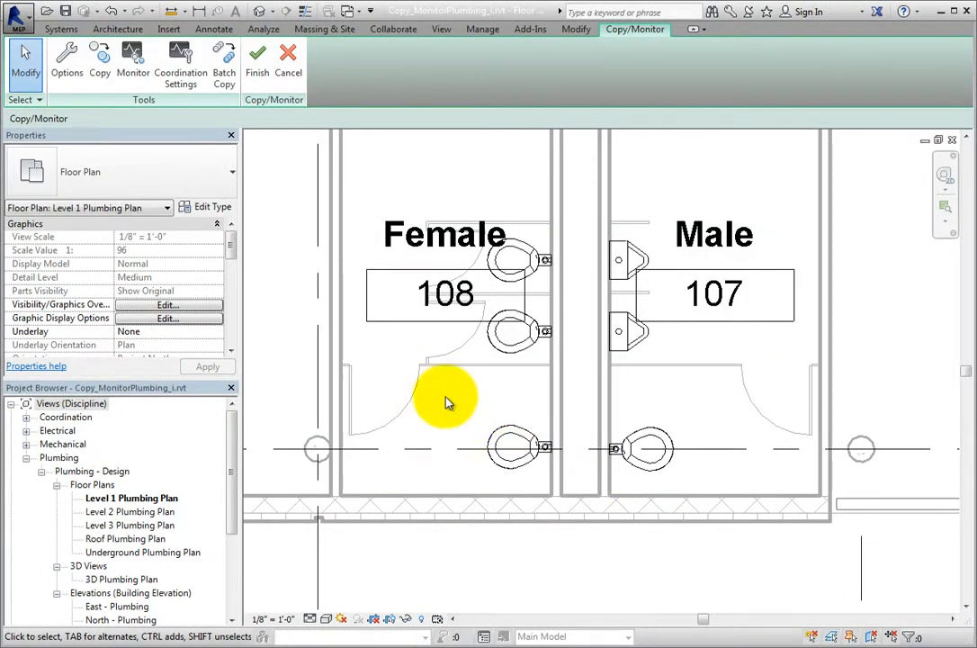
# Batch copy the linked fixtures with the current type mapping, continue without copied levels, and finish Copy/Monitor.
pyautogui.click(224, 76)
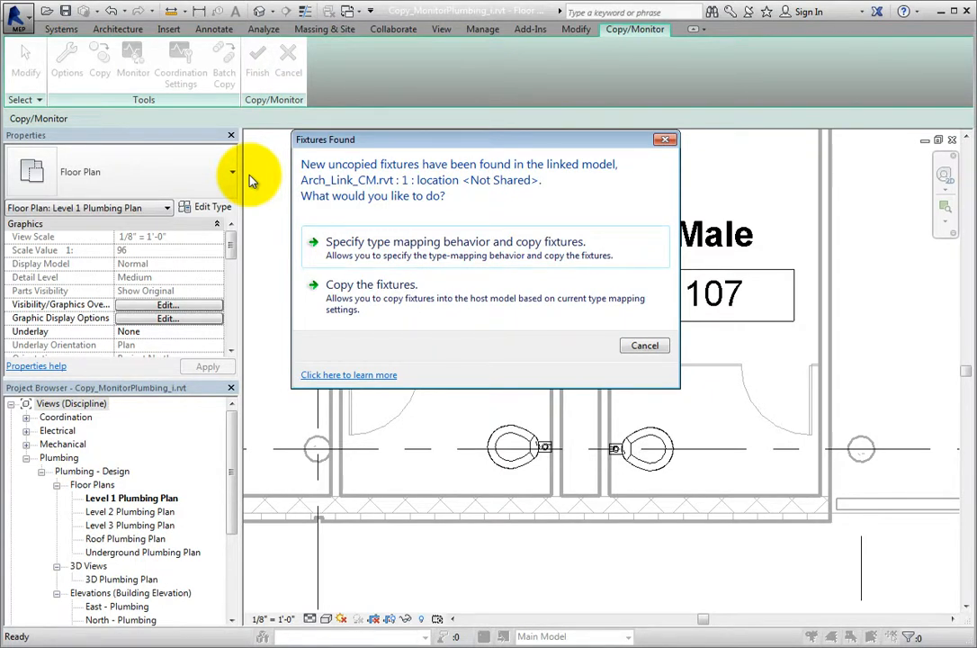
pyautogui.click(385, 300)
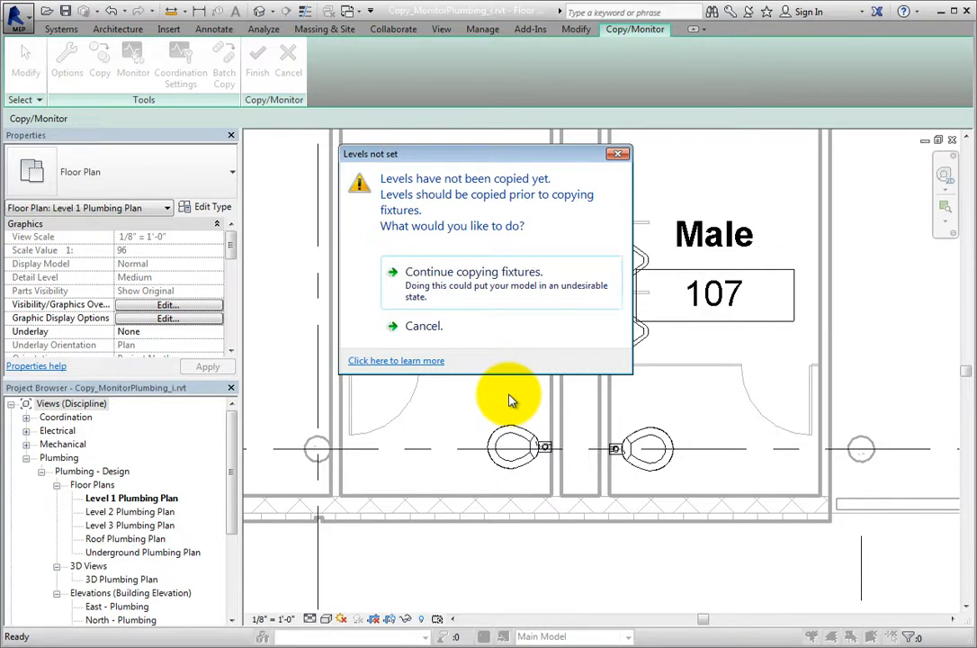
pyautogui.click(489, 285)
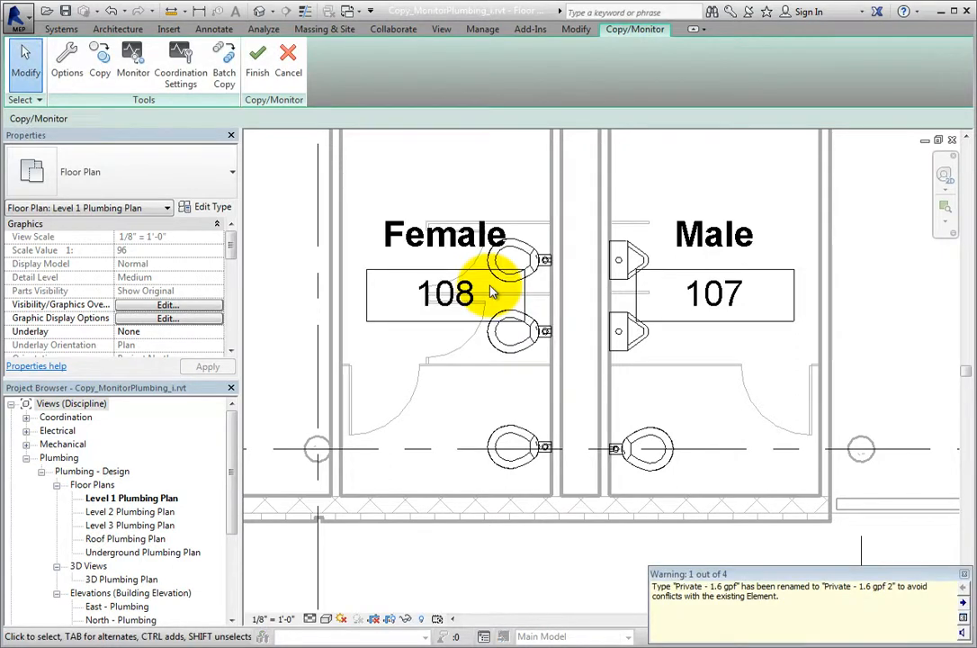
pyautogui.click(259, 68)
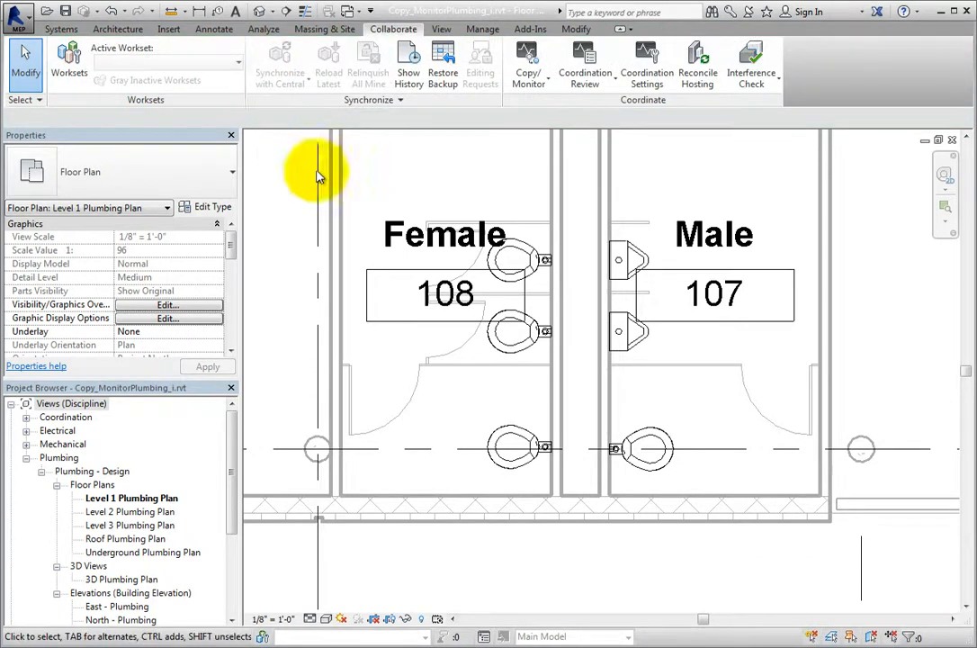
# Open the Arch_Link_CM.rvt project, agreeing to unload it as a link from the plumbing project and accepting the warnings.
pyautogui.moveTo(447, 166); pyautogui.dragTo(411, 197, button='middle')
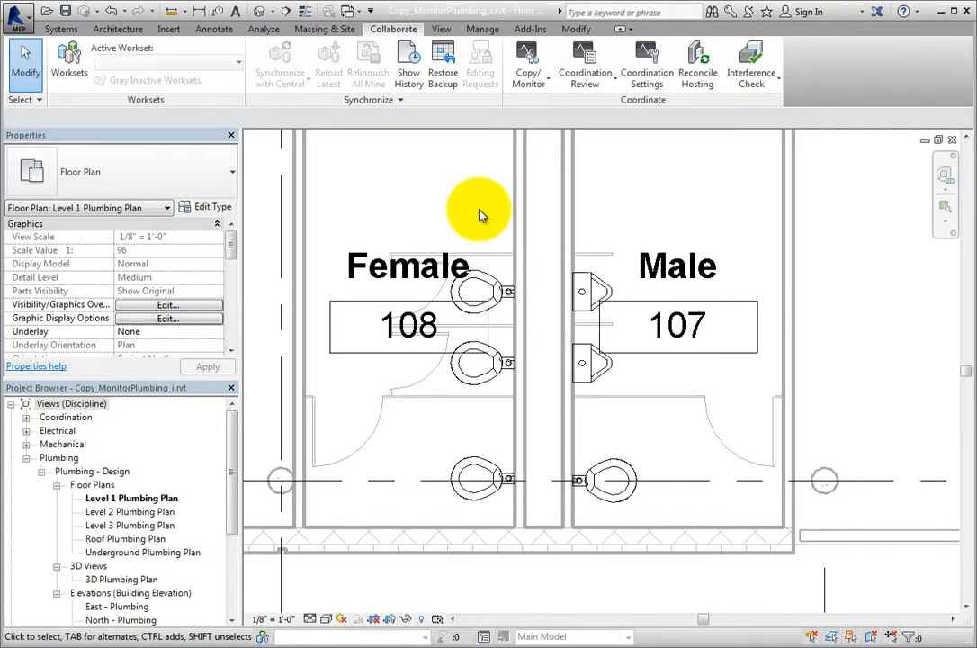
pyautogui.click(20, 15)
pyautogui.moveTo(45, 109)
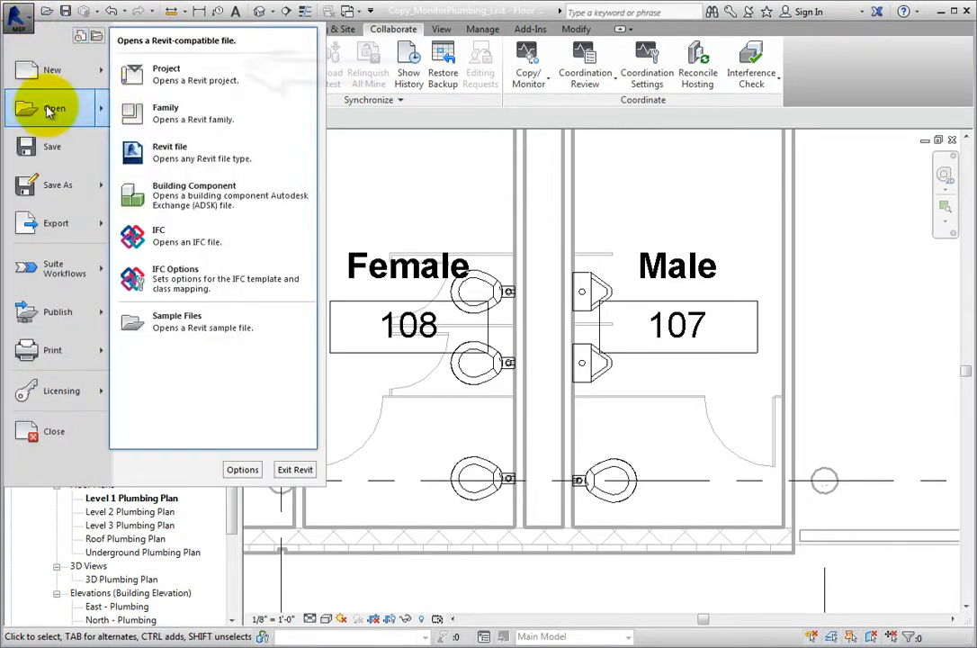
pyautogui.click(177, 81)
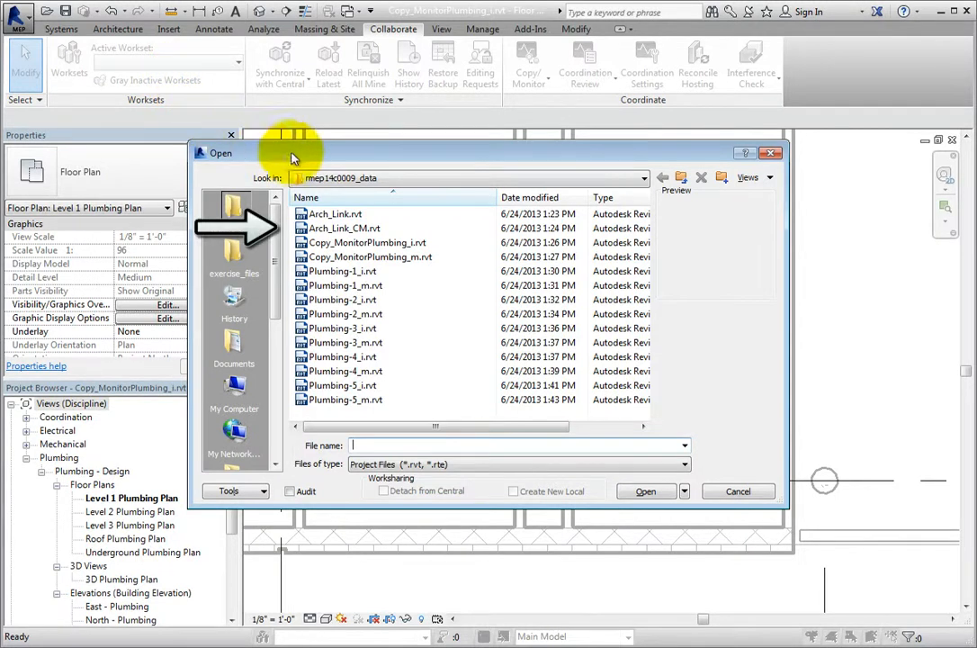
pyautogui.click(388, 230)
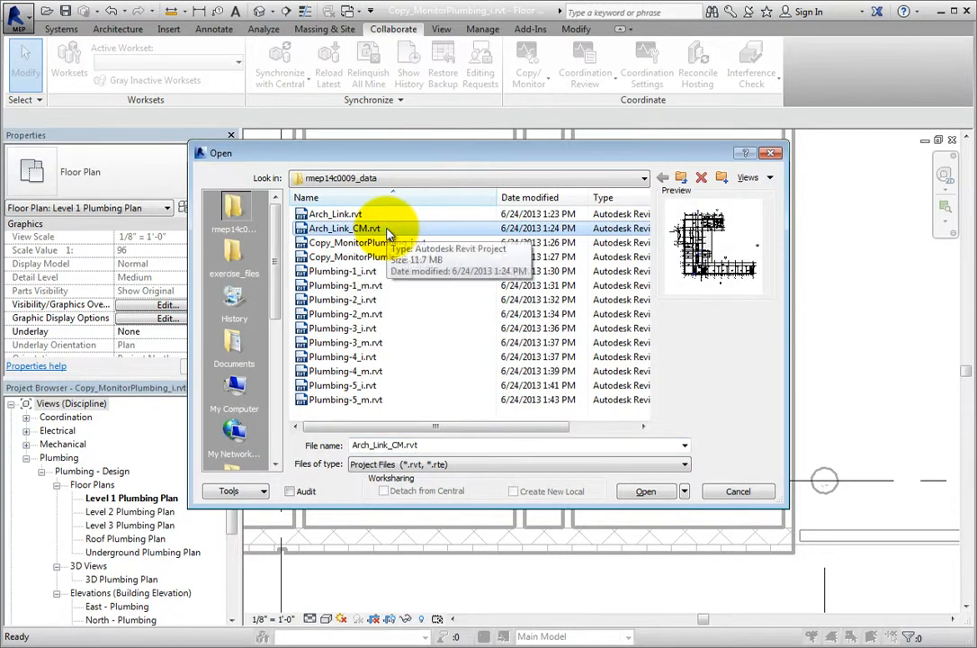
pyautogui.click(646, 493)
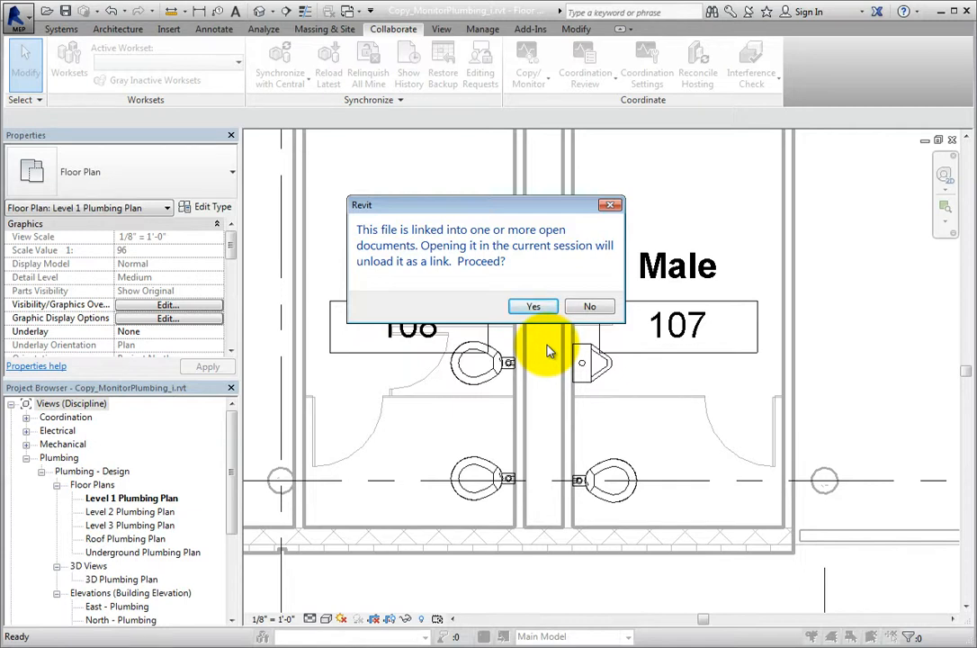
pyautogui.click(533, 306)
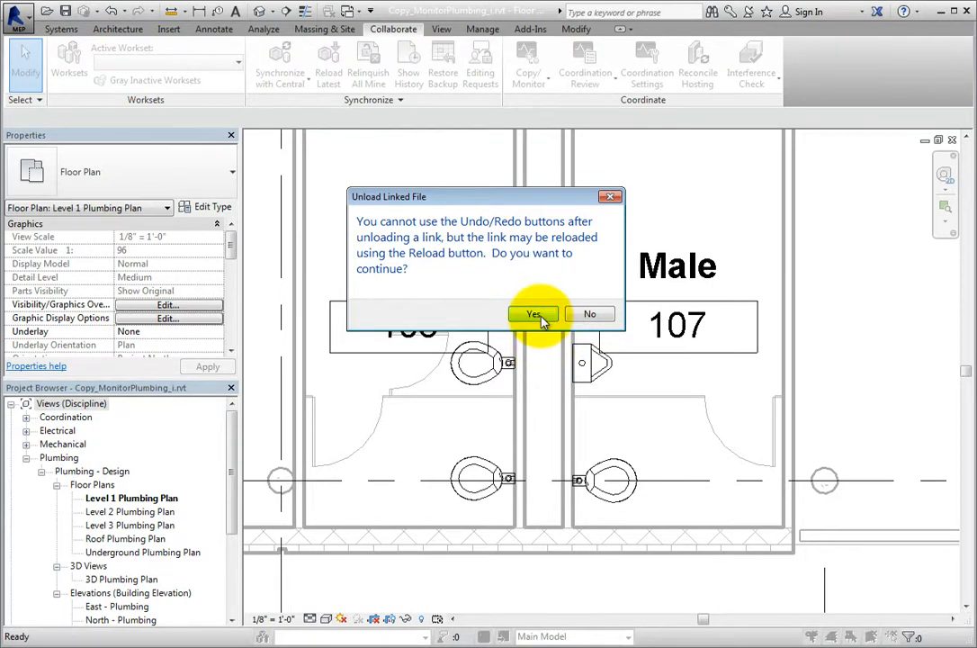
pyautogui.click(534, 314)
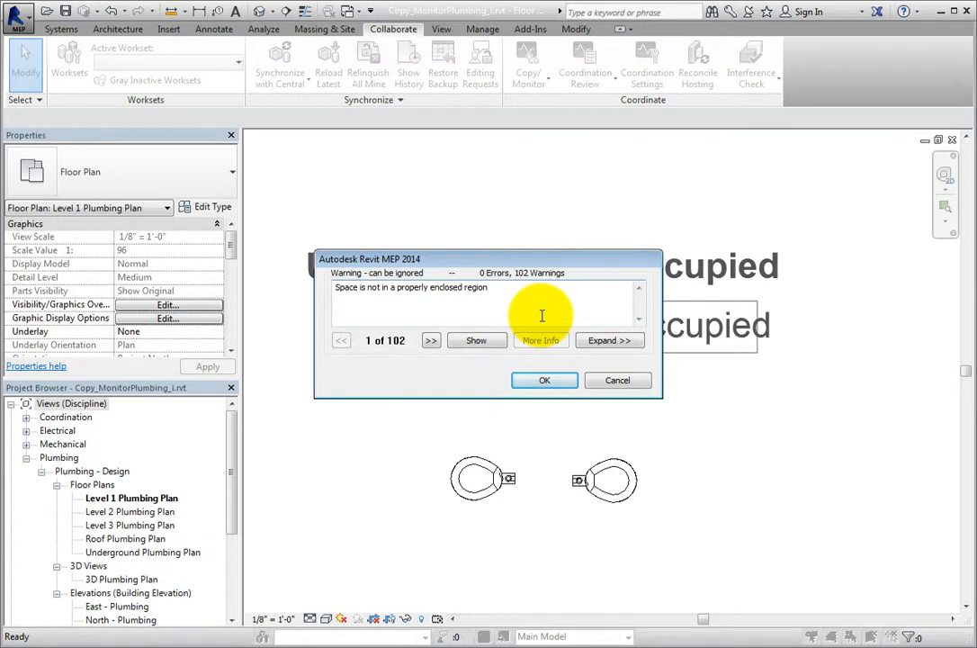
pyautogui.click(544, 381)
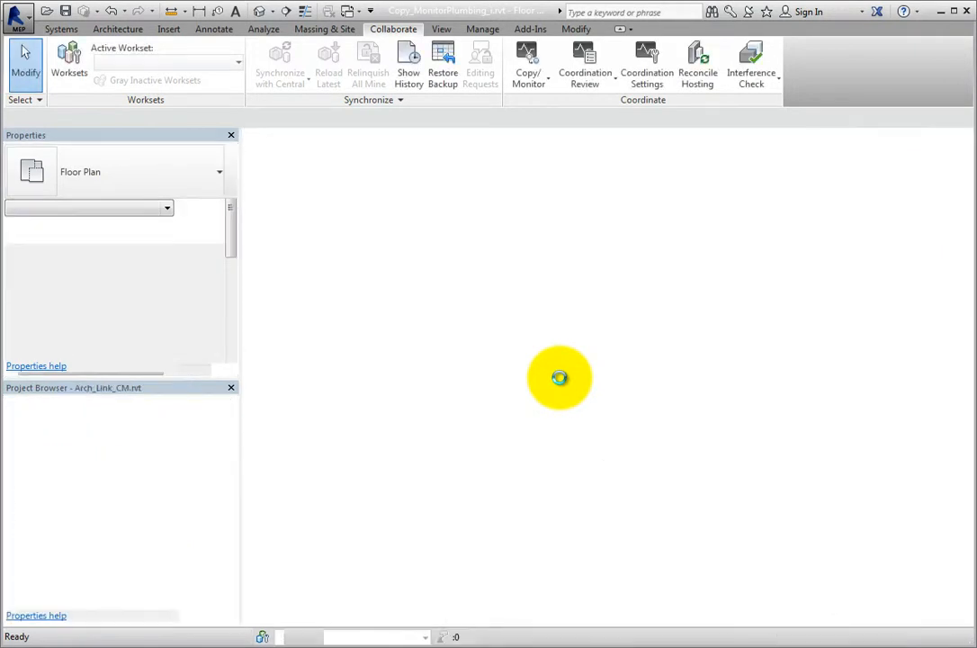
# Move the lowest water closets in Female 108 and Male 107 slightly up the plan, and save and close the architectural model.
pyautogui.scroll(6, 547, 533)
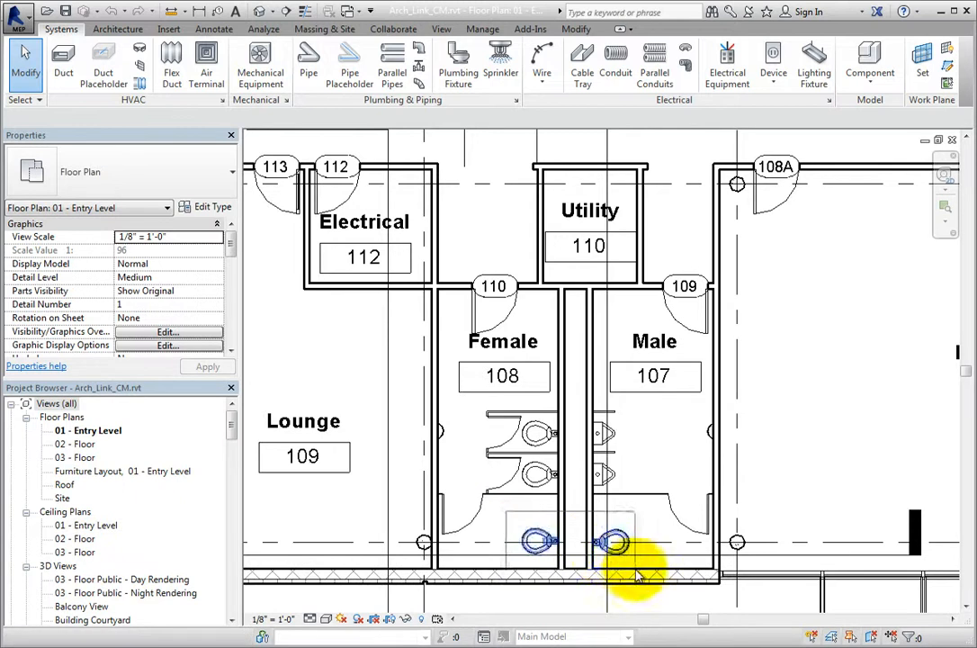
pyautogui.click(617, 541)
pyautogui.moveTo(621, 538); pyautogui.dragTo(626, 527)
pyautogui.click(400, 455)
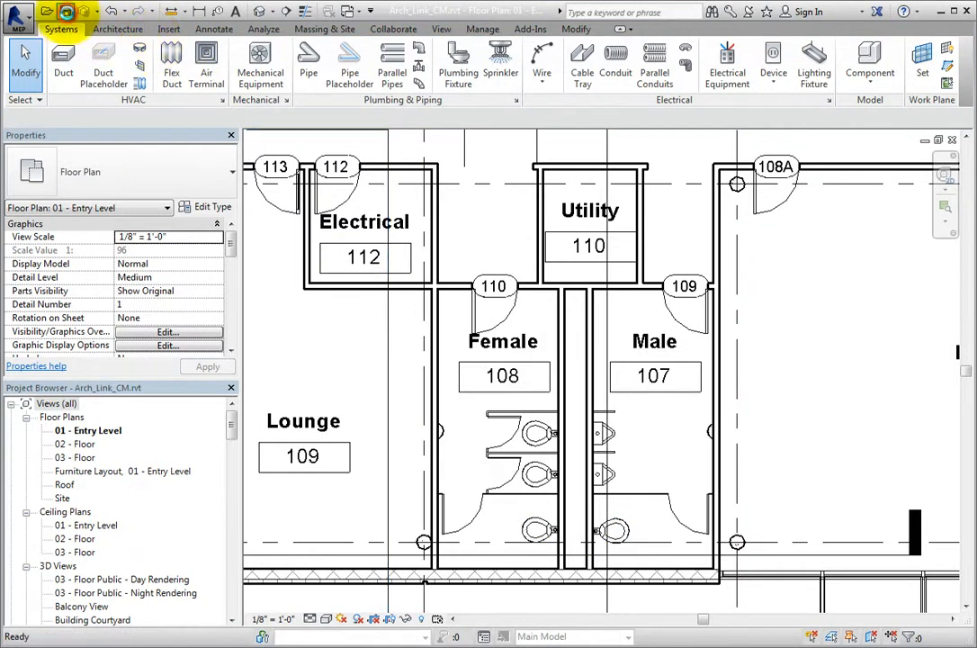
pyautogui.click(25, 26)
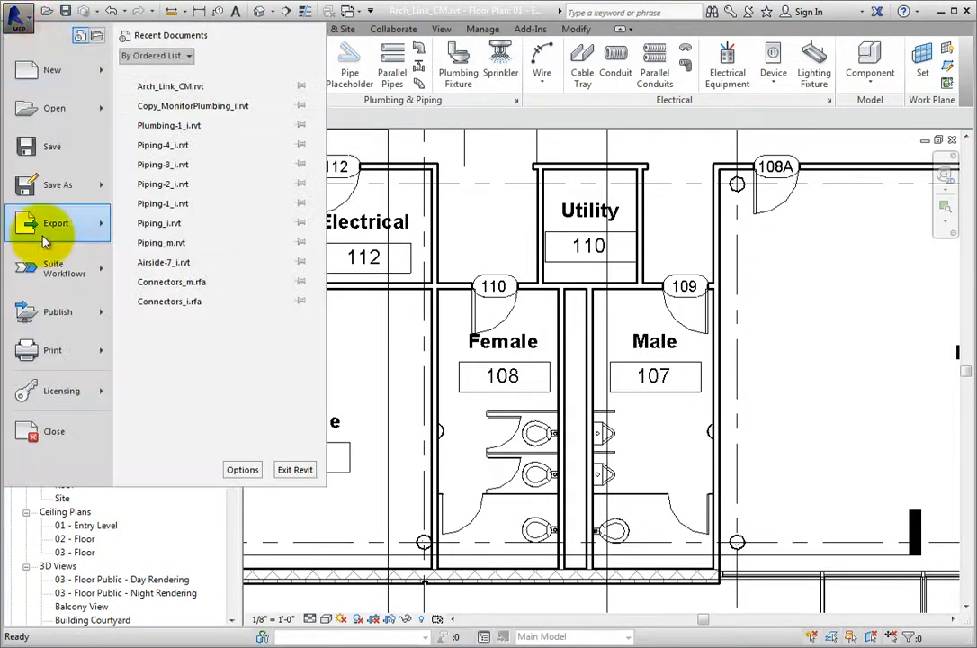
pyautogui.click(52, 421)
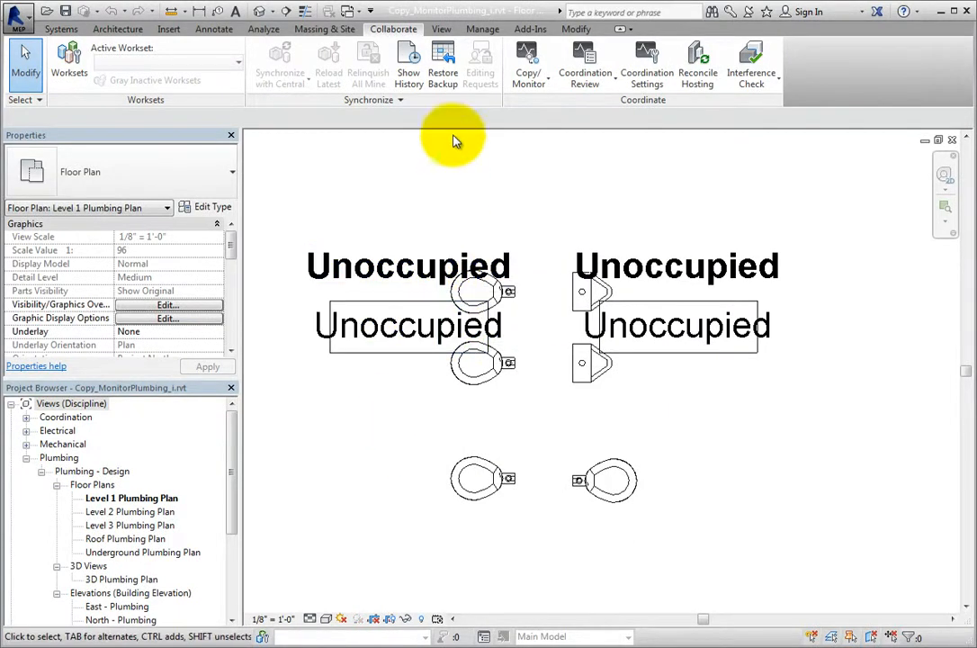
# Reload the Arch_Link_CM.rvt link in the plumbing project and accept the coordination review warning.
pyautogui.click(484, 30)
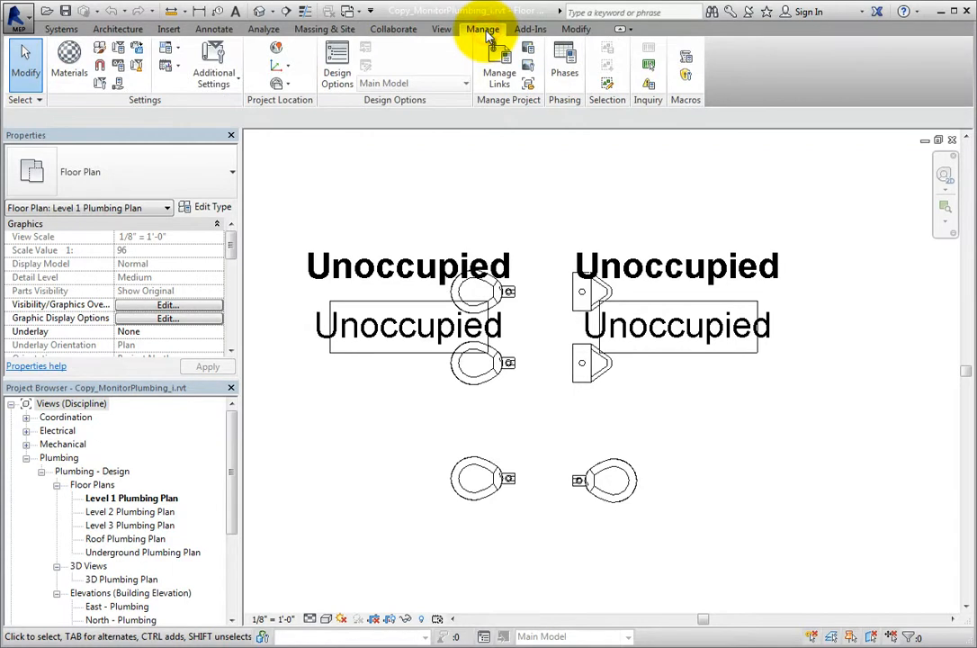
pyautogui.click(502, 84)
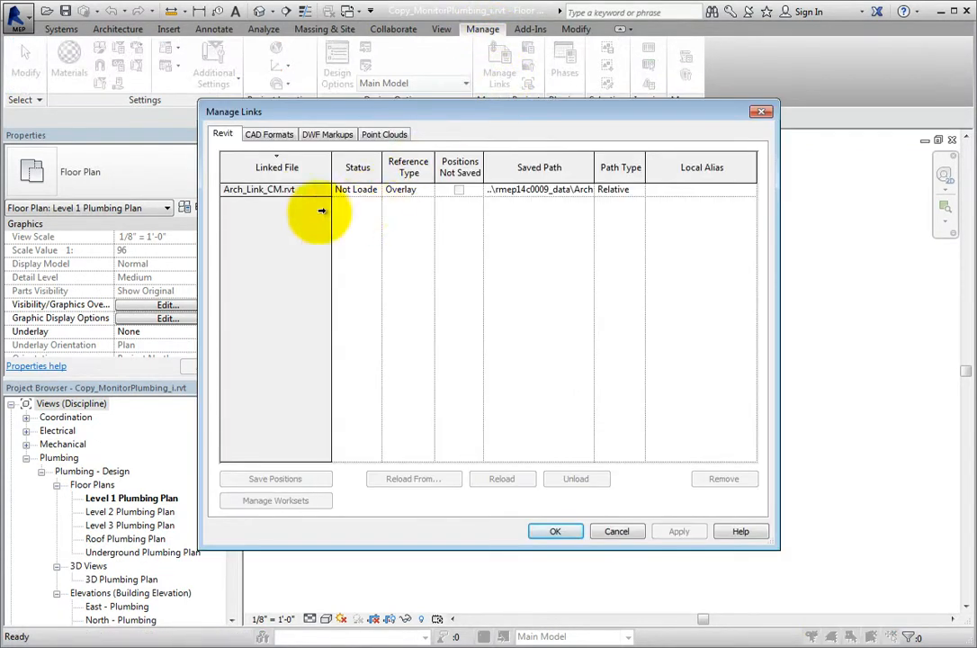
pyautogui.click(297, 190)
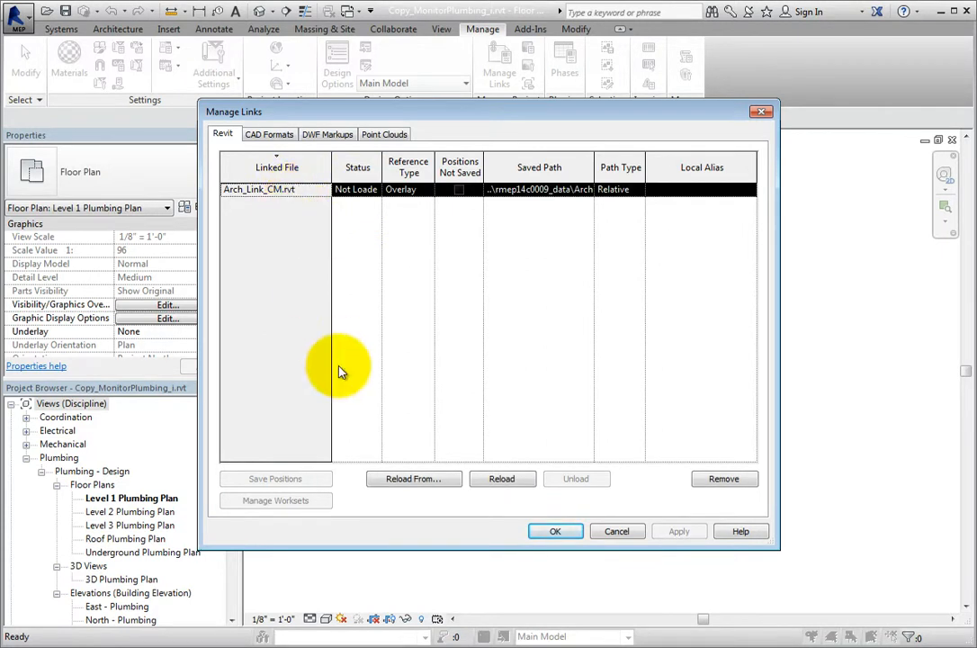
pyautogui.click(501, 480)
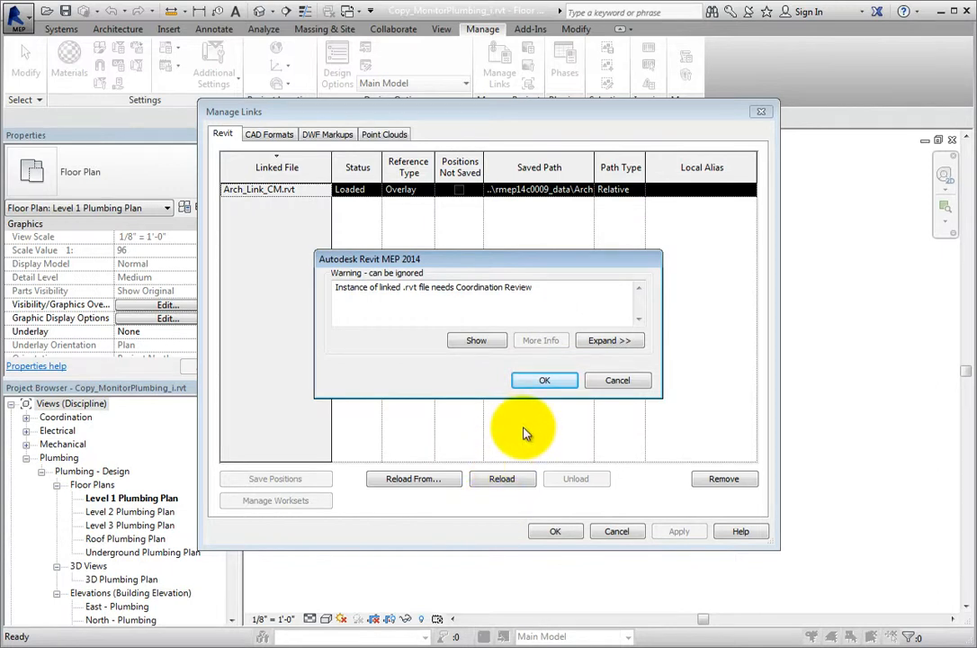
pyautogui.click(548, 386)
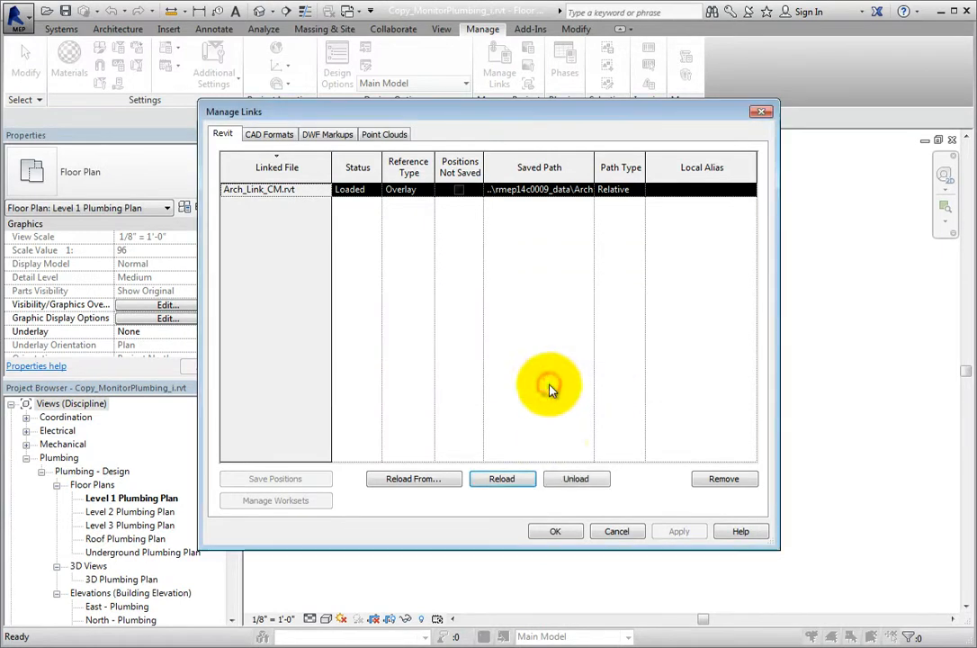
pyautogui.click(558, 532)
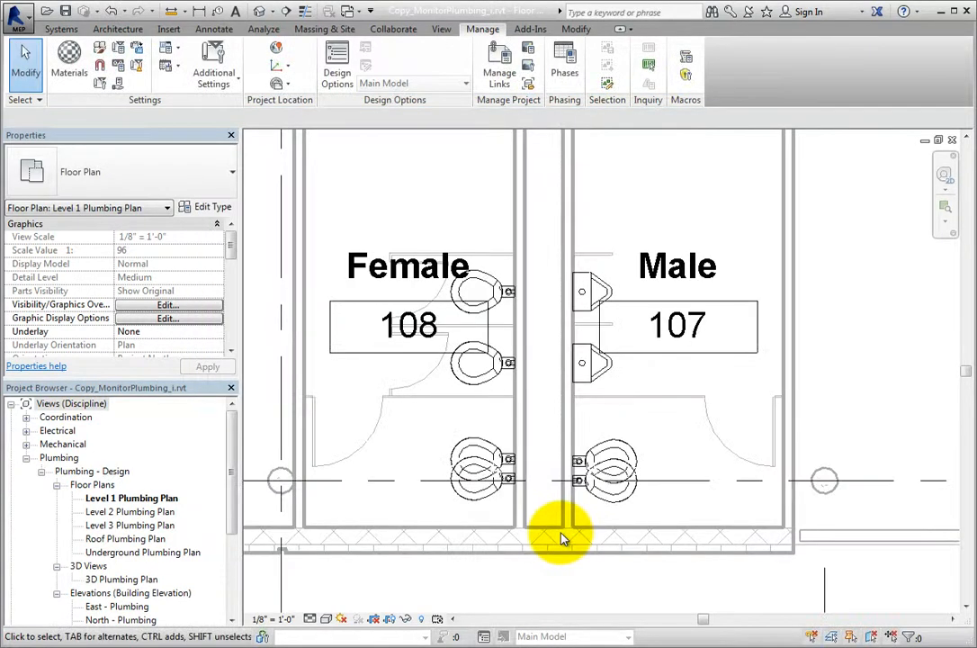
# Start a coordination review of the linked architectural model and check the grouping choices, keeping Status, Category, Rule.
pyautogui.scroll(3, 548, 526)
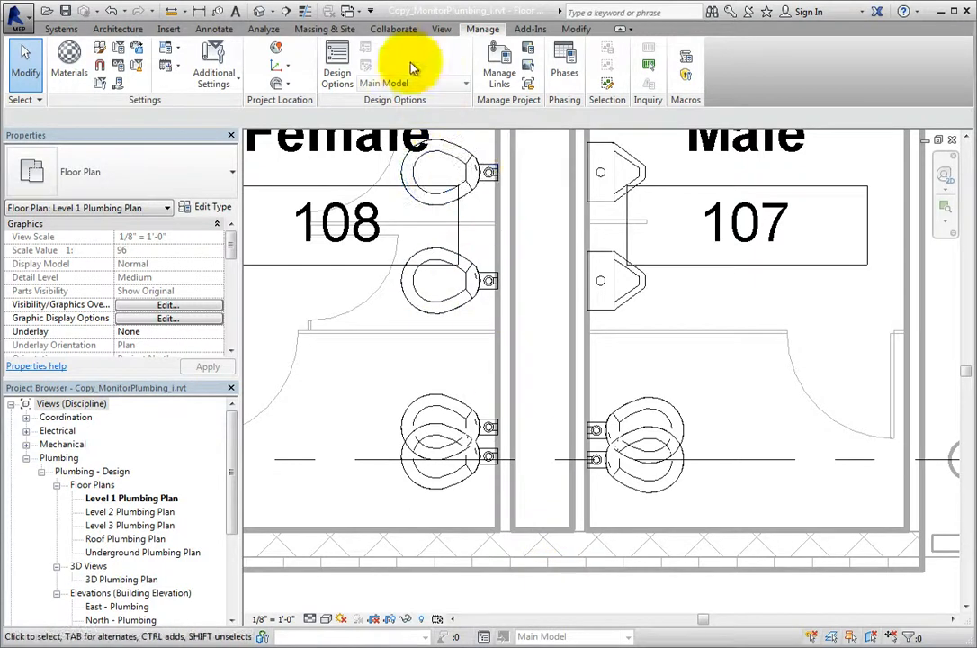
pyautogui.click(396, 30)
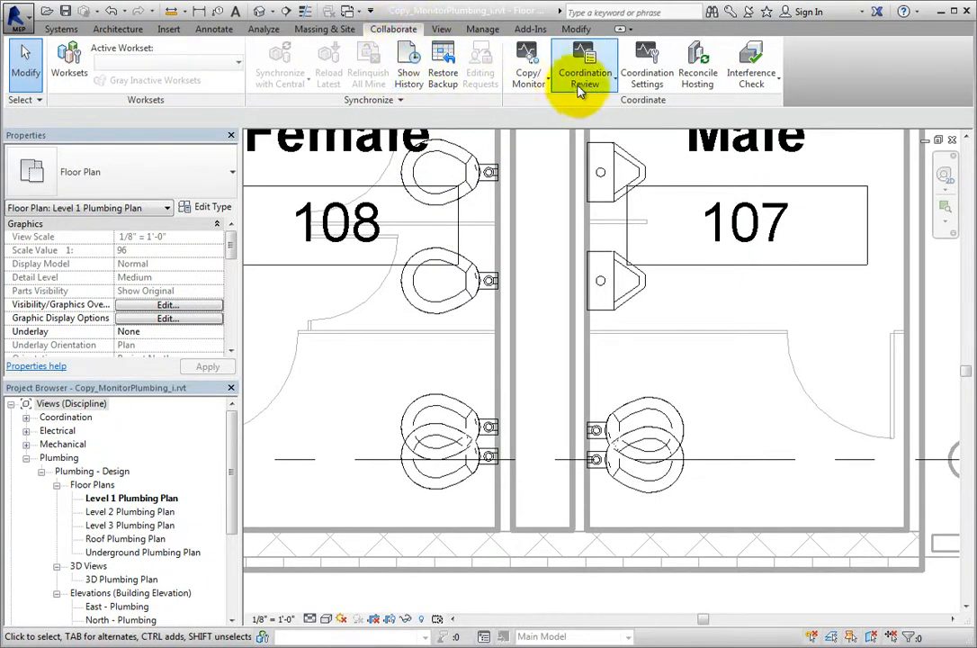
pyautogui.click(608, 86)
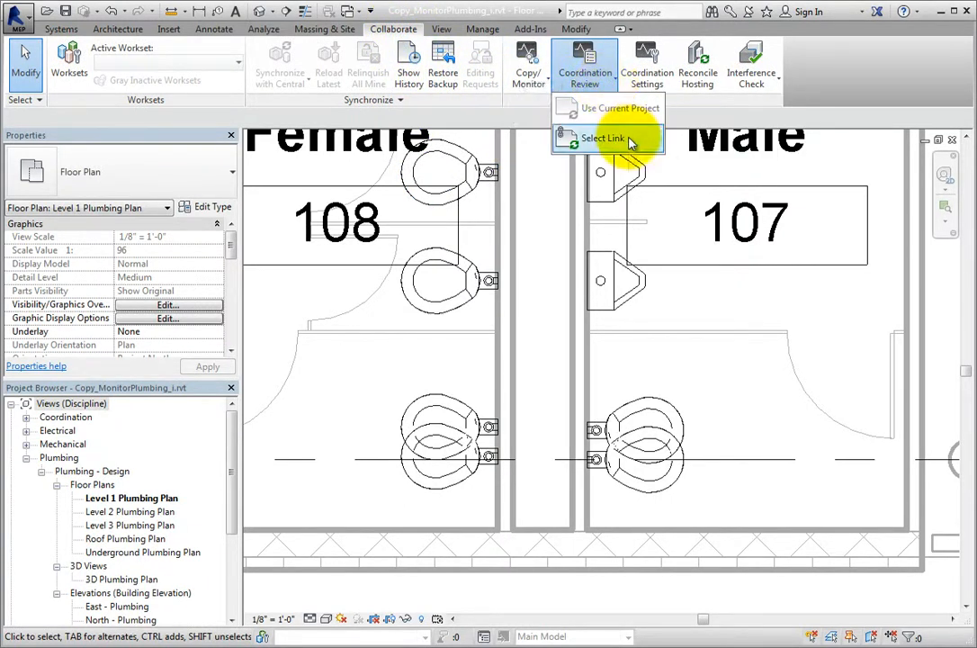
pyautogui.click(593, 139)
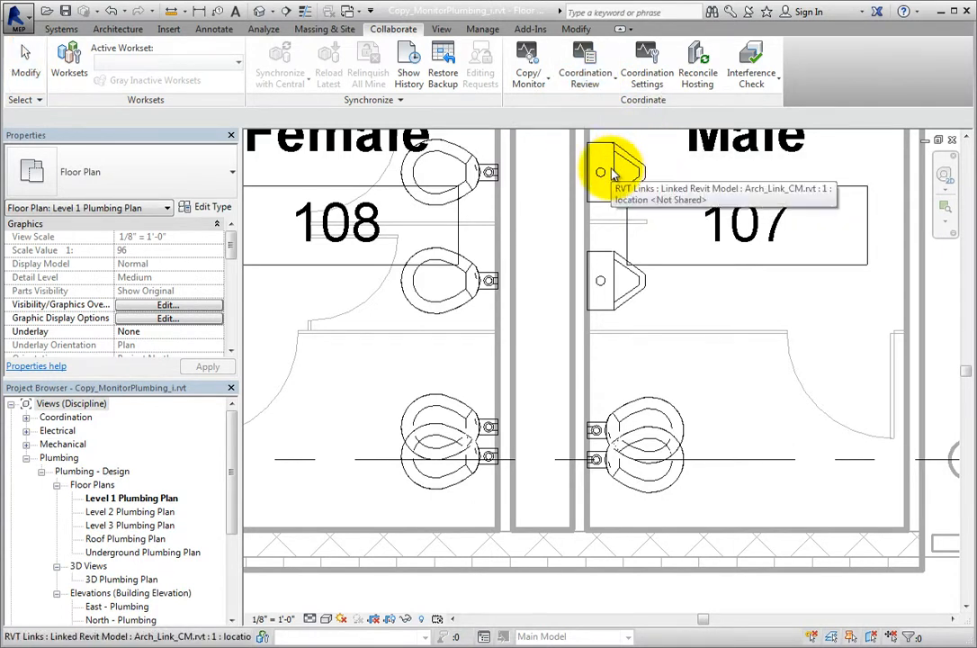
pyautogui.click(613, 173)
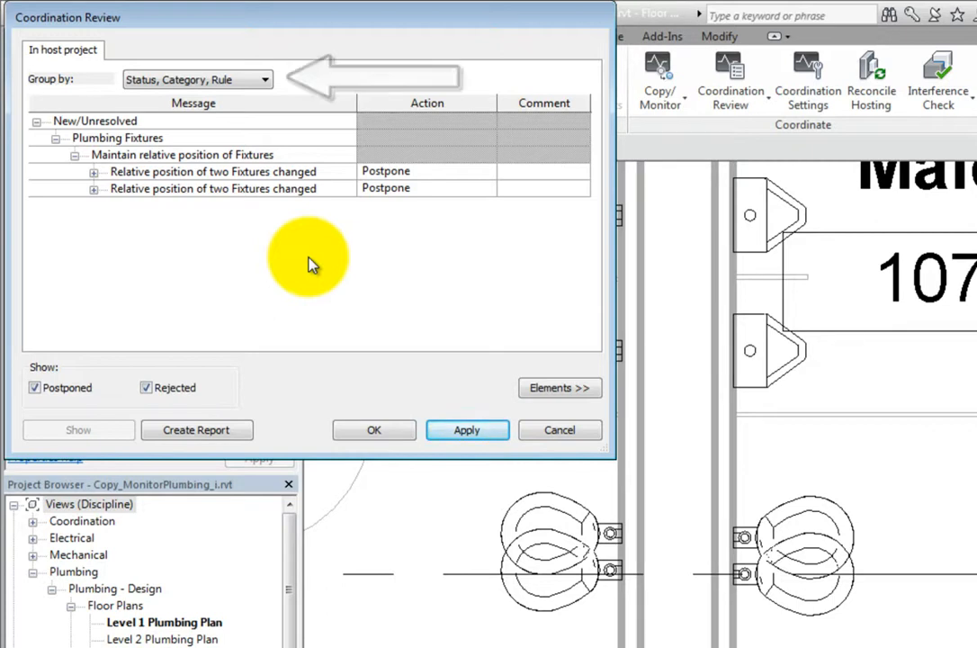
pyautogui.click(257, 83)
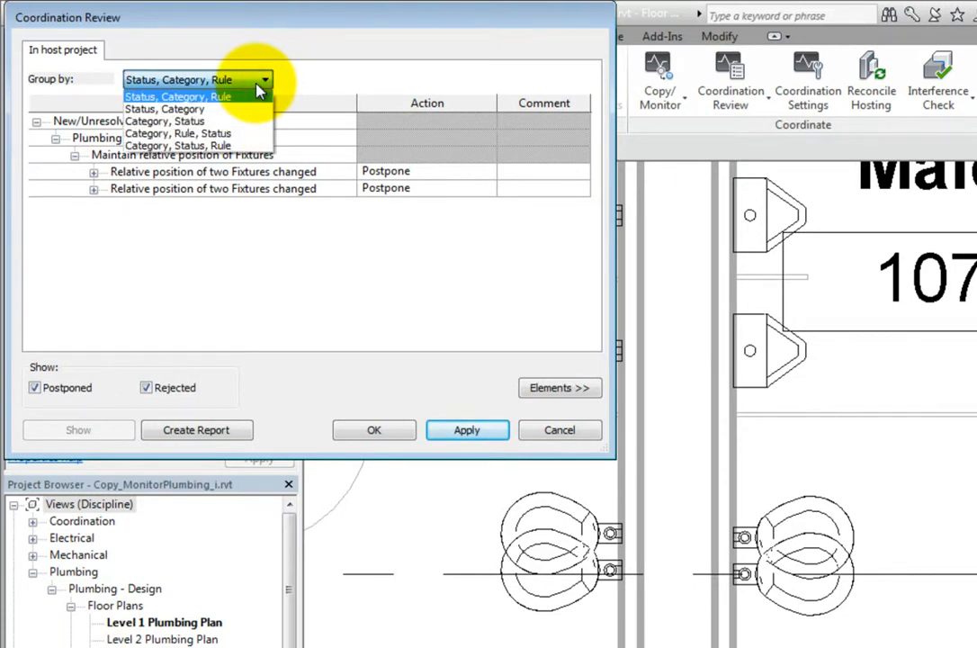
pyautogui.click(257, 85)
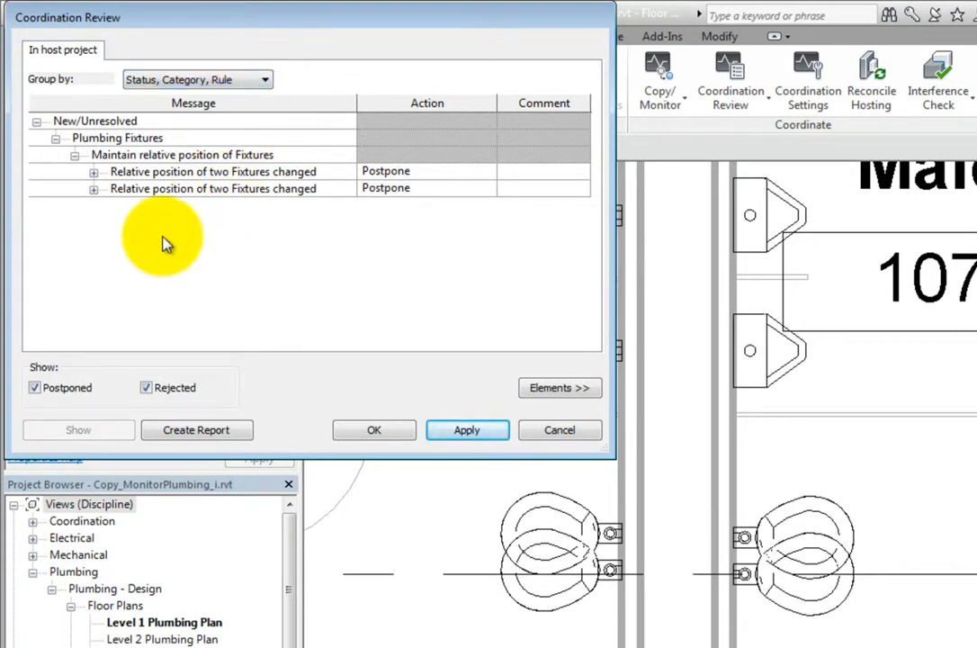
# Inspect the first changed fixture pair and set its action to Move Instance of Fixture 'Water Closet - Flush Valve - Wall Mounted1 : Private - 1.6 gpf 2'.
pyautogui.click(94, 172)
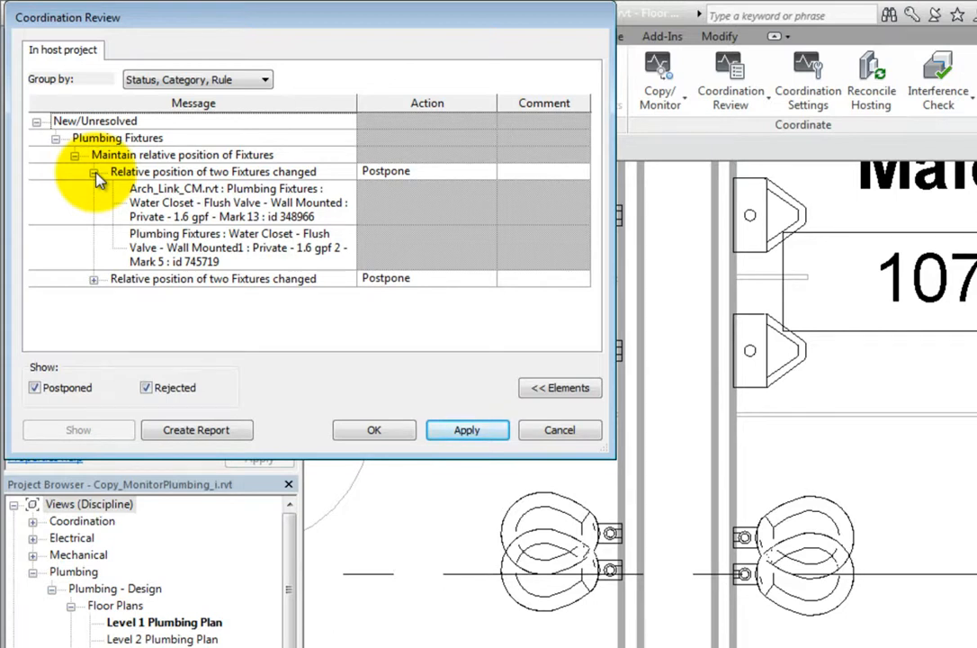
pyautogui.click(144, 176)
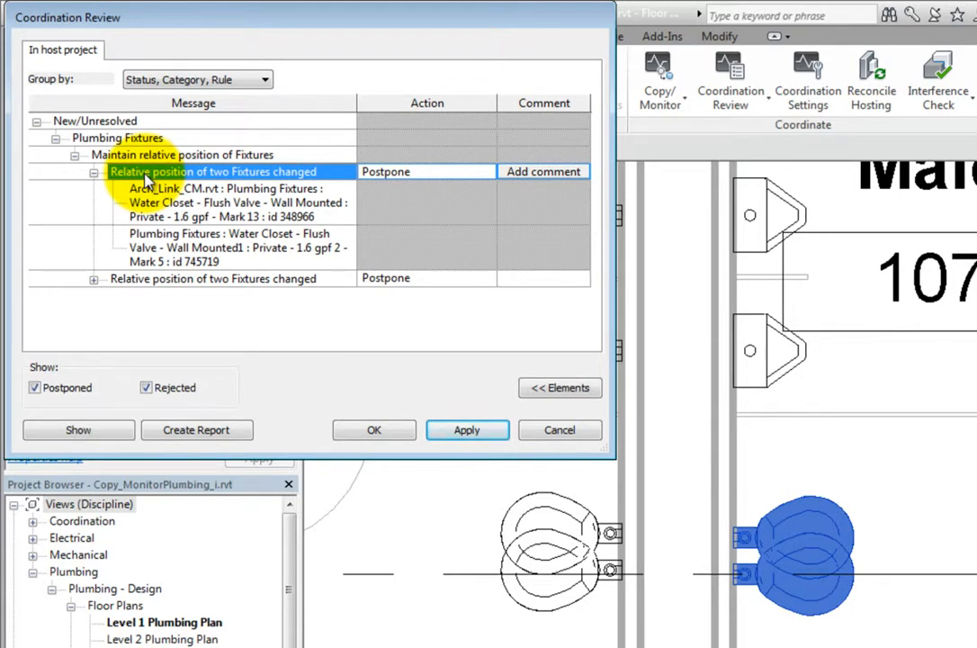
pyautogui.click(429, 170)
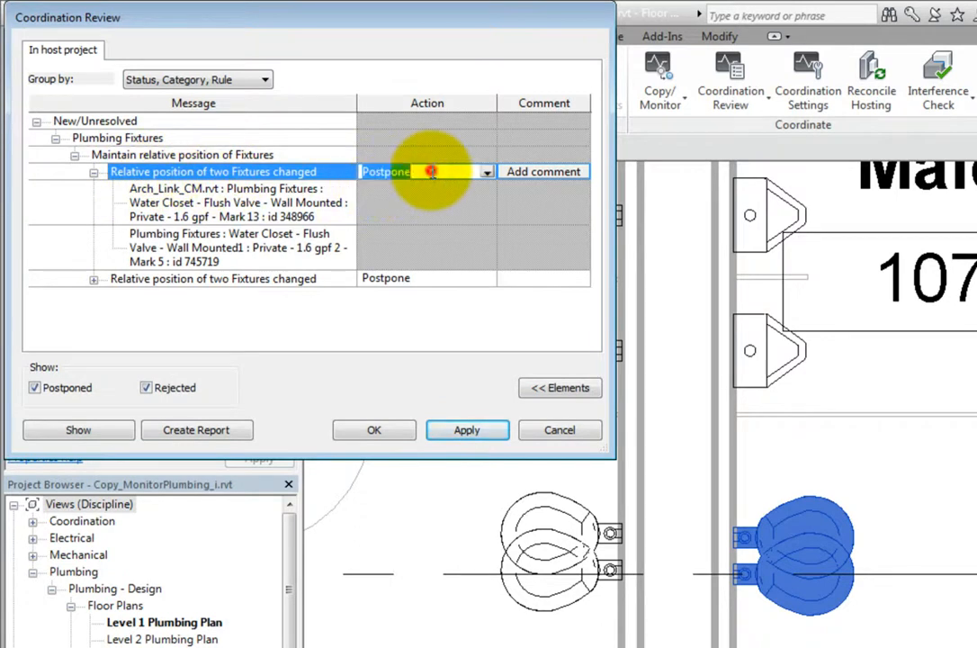
pyautogui.click(486, 173)
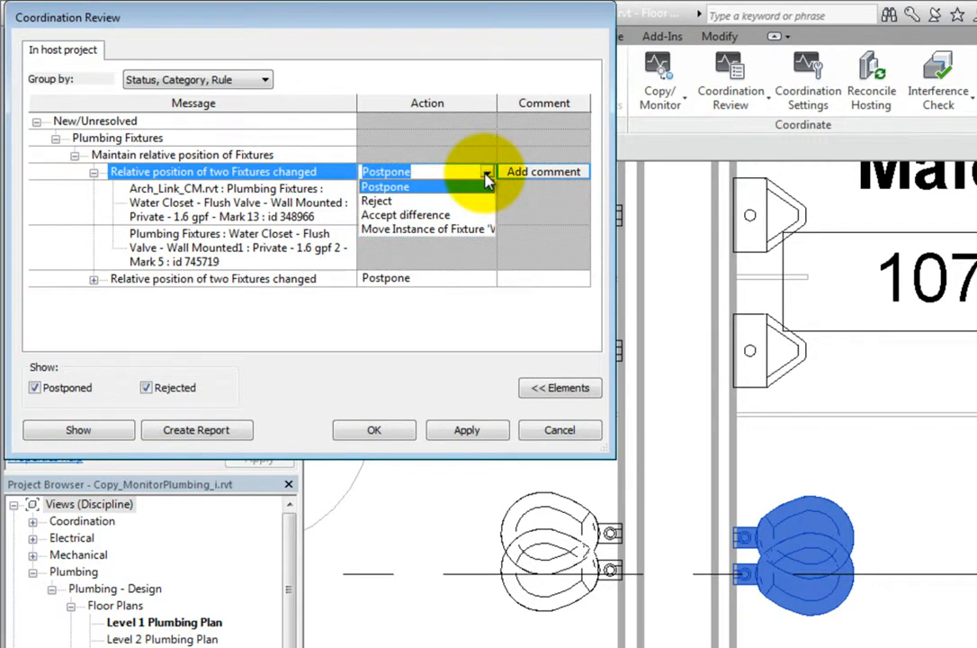
pyautogui.click(446, 228)
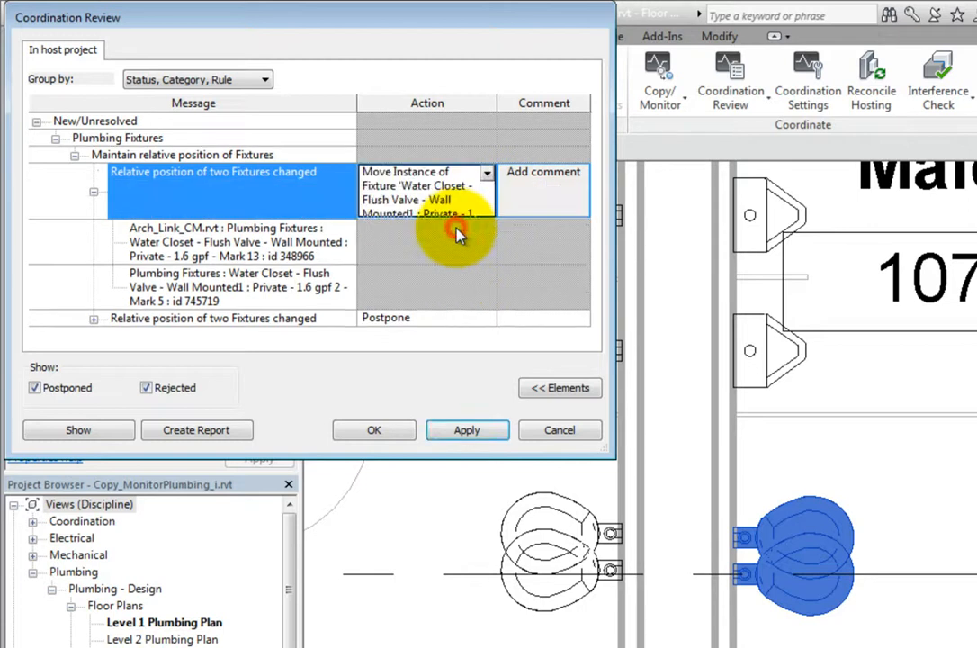
# Set the second changed fixture pair's action to Move Instance of Fixture for the water closet, and complete the coordination review.
pyautogui.click(452, 321)
pyautogui.click(485, 324)
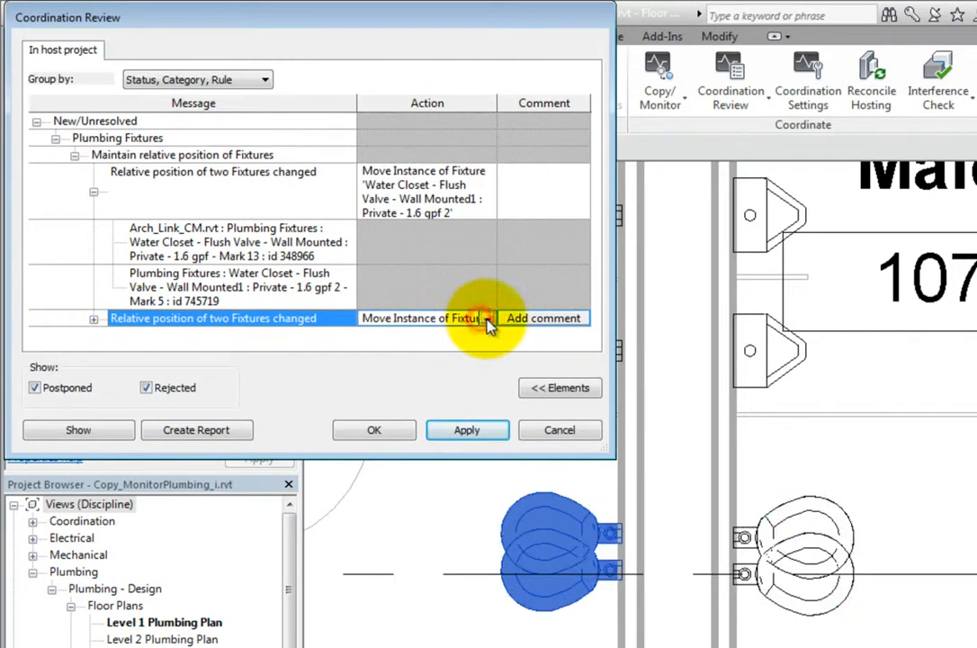
pyautogui.click(485, 323)
pyautogui.click(459, 378)
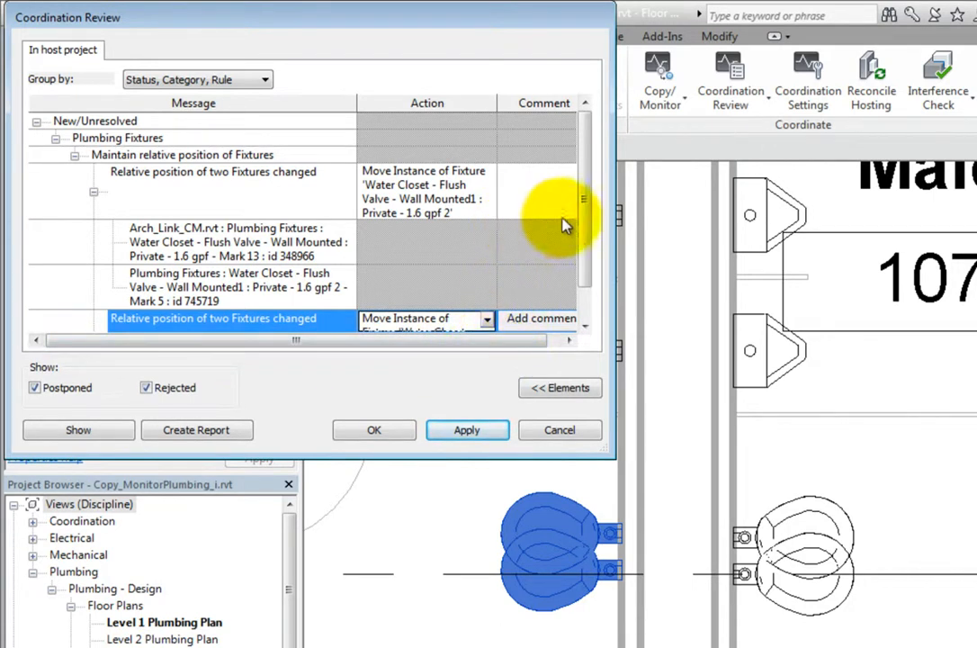
pyautogui.moveTo(584, 220)
pyautogui.mouseDown()
pyautogui.moveTo(580, 305)
pyautogui.moveTo(585, 209)
pyautogui.mouseUp()
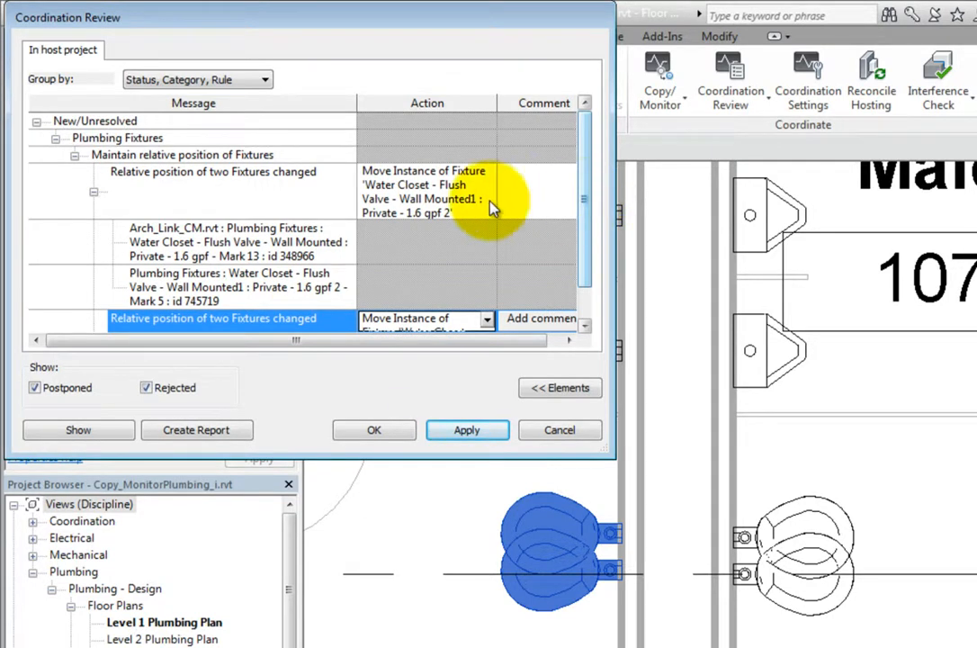
pyautogui.click(95, 194)
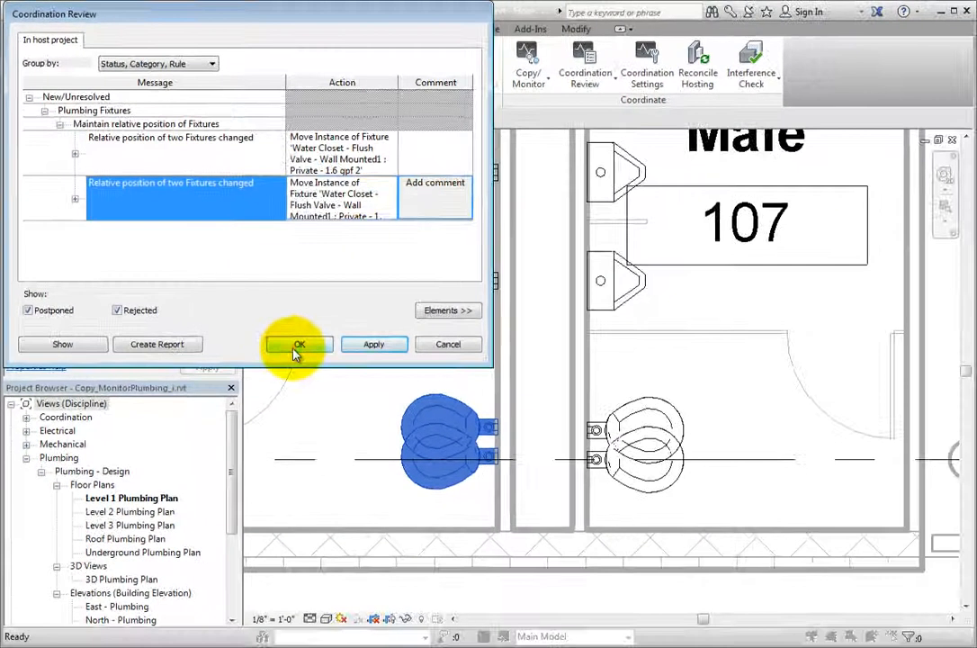
pyautogui.click(373, 429)
pyautogui.click(293, 350)
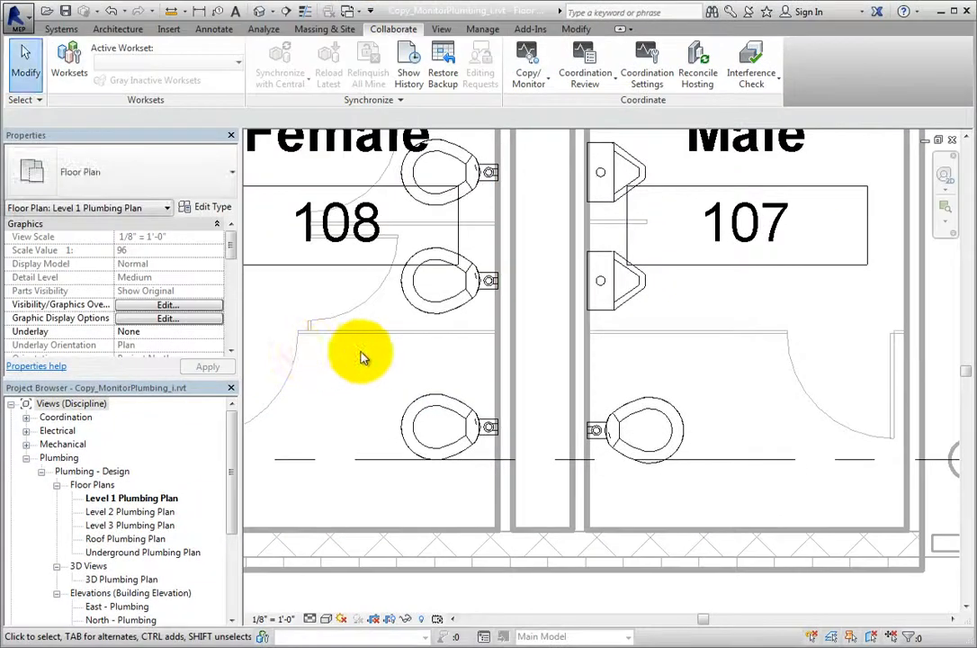